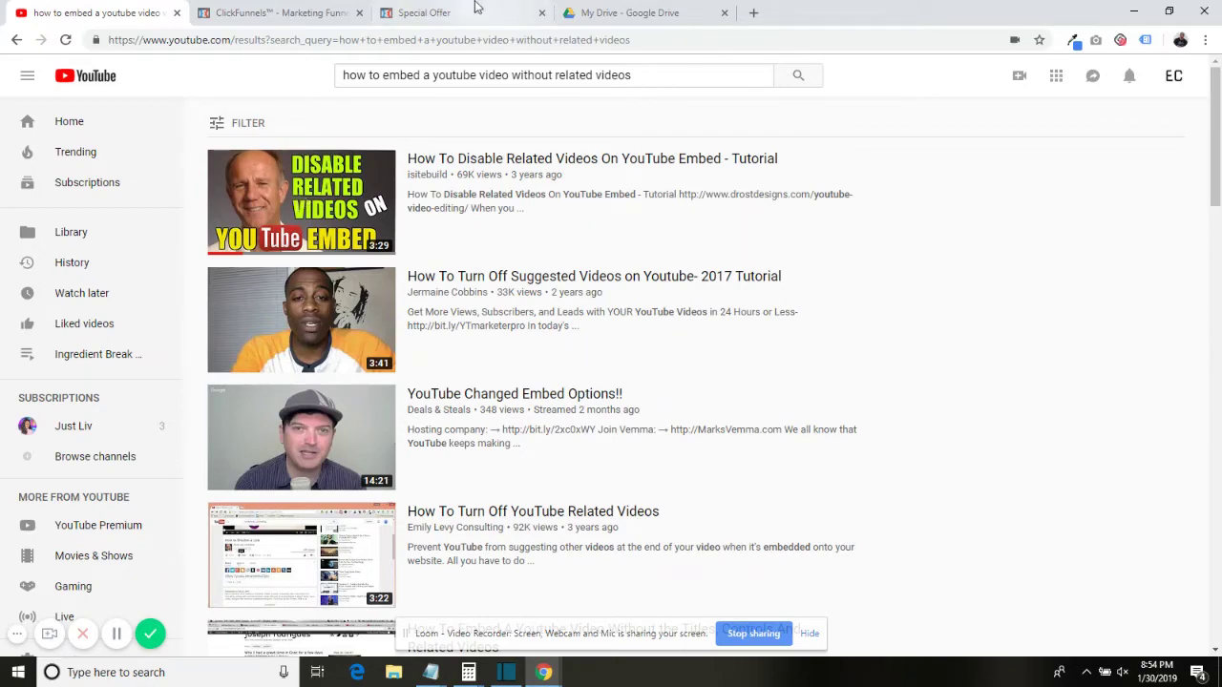
- Switch to ClickFunnels and preview the OTO Page to examine its embedded YouTube video
{"action": "left_click", "coordinate": [291, 12]}
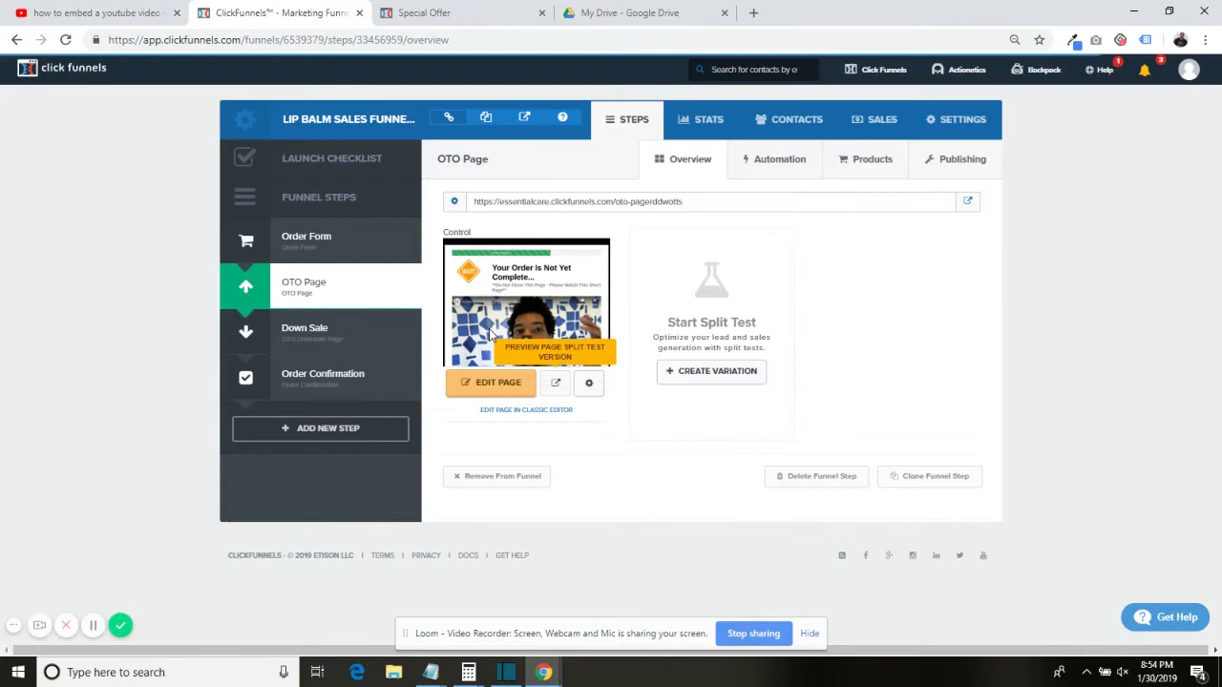
{"action": "left_click", "coordinate": [488, 325]}
{"action": "scroll", "coordinate": [562, 260], "scroll_direction": "down", "scroll_amount": 1}
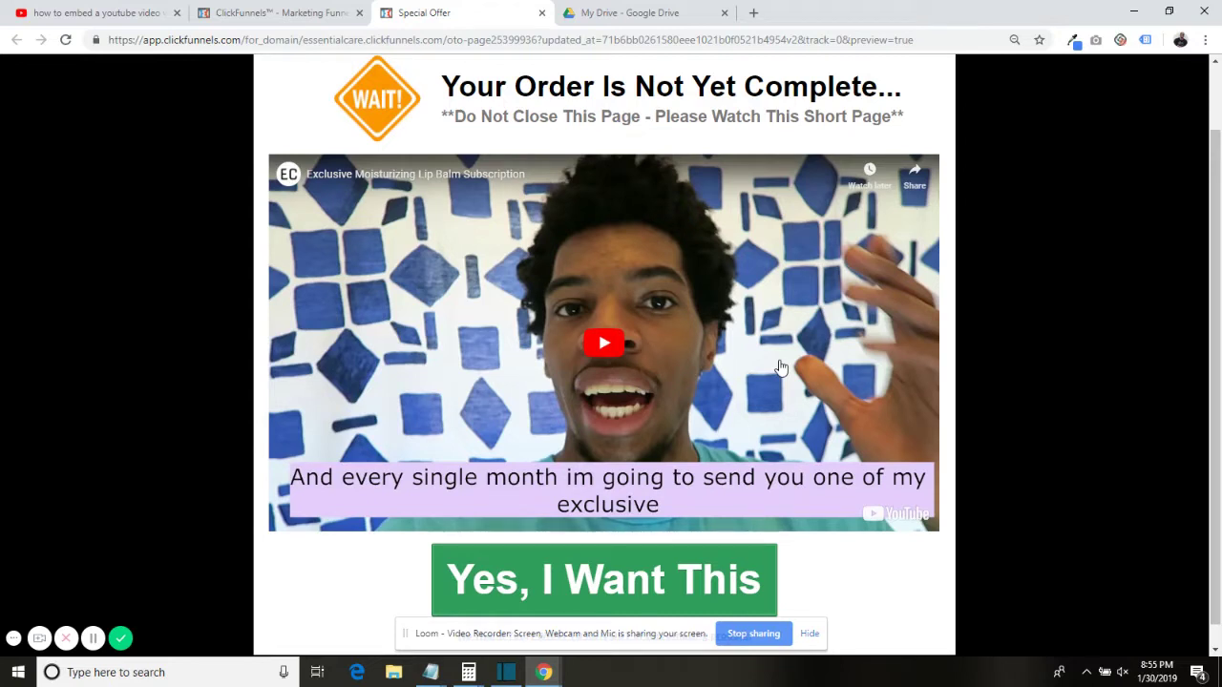
{"action": "scroll", "coordinate": [780, 366], "scroll_direction": "down", "scroll_amount": 1}
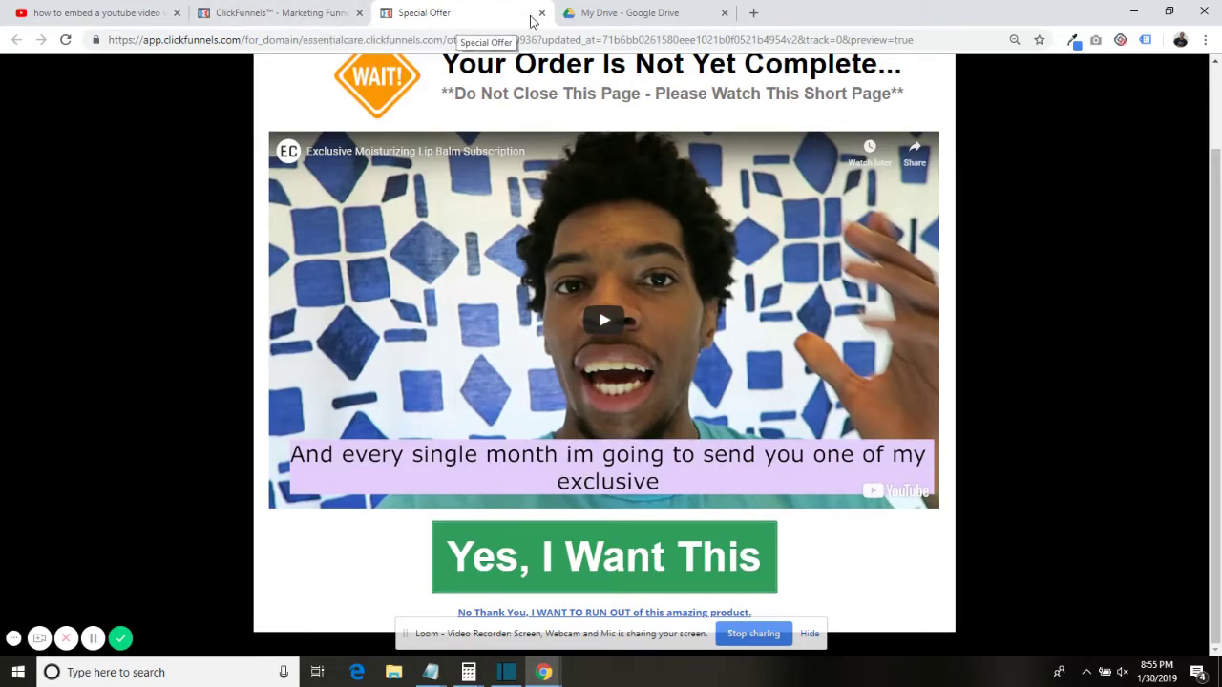
- Switch to Google Drive and upload the lip_balm_upsell video from the Desktop to My Drive
{"action": "left_click", "coordinate": [632, 23]}
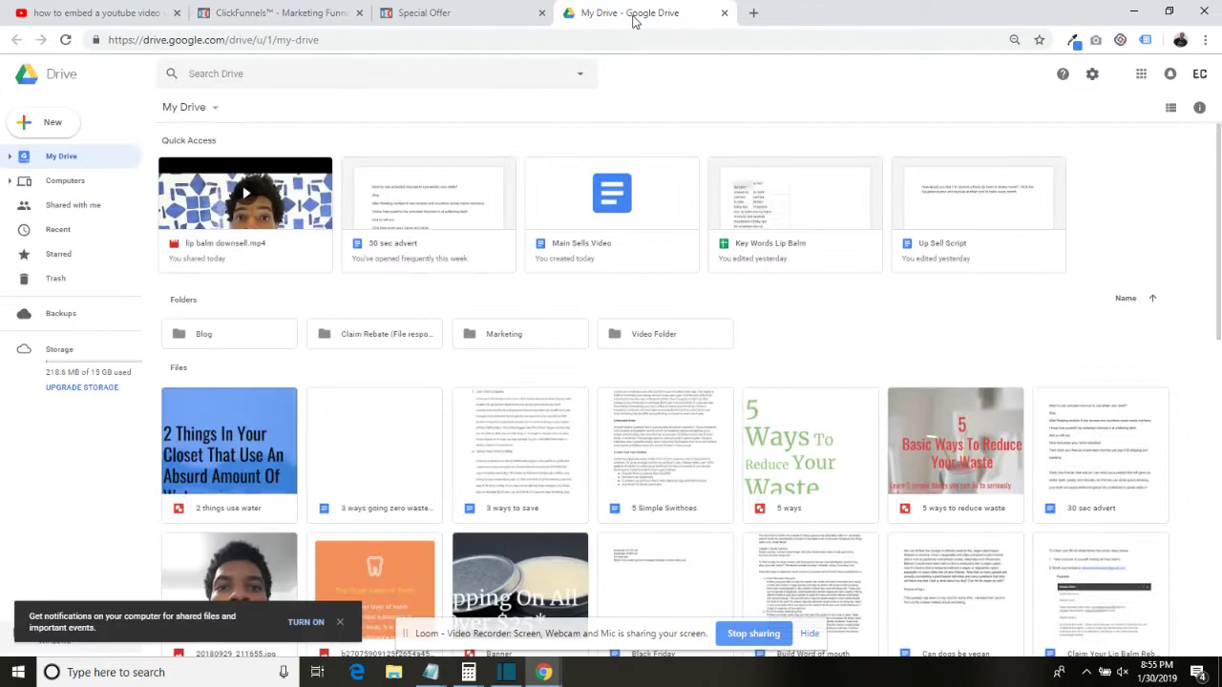
{"action": "left_click", "coordinate": [64, 123]}
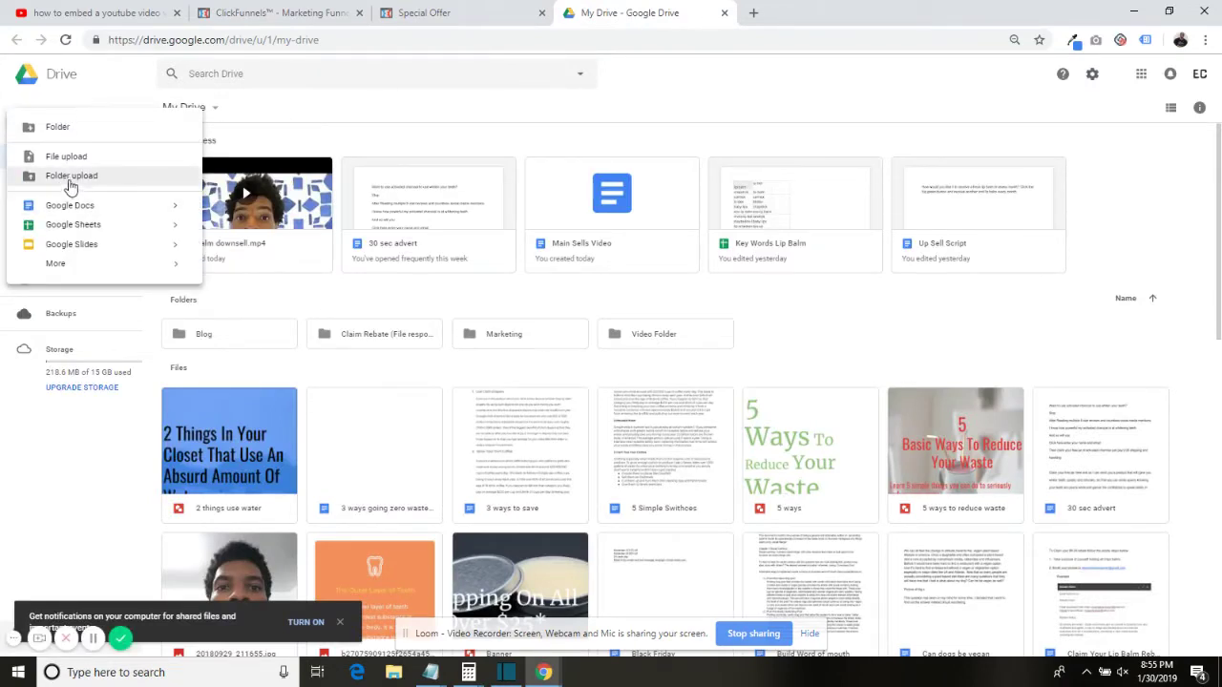
{"action": "left_click", "coordinate": [70, 159]}
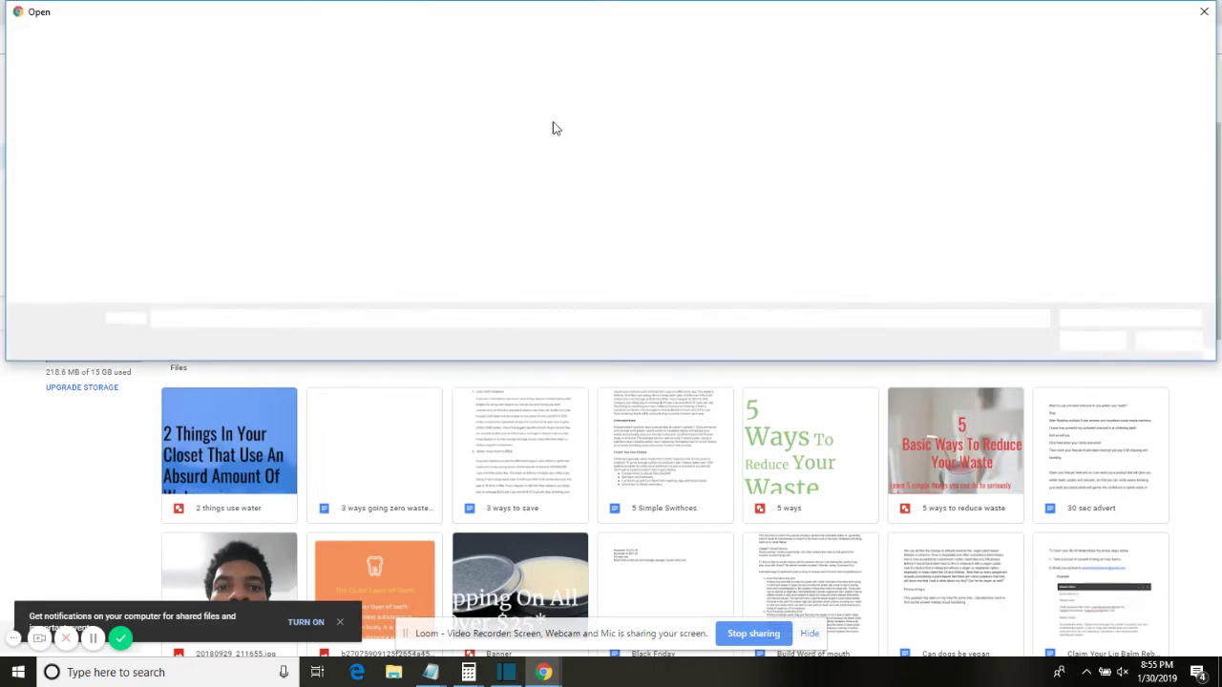
{"action": "left_click", "coordinate": [1127, 36]}
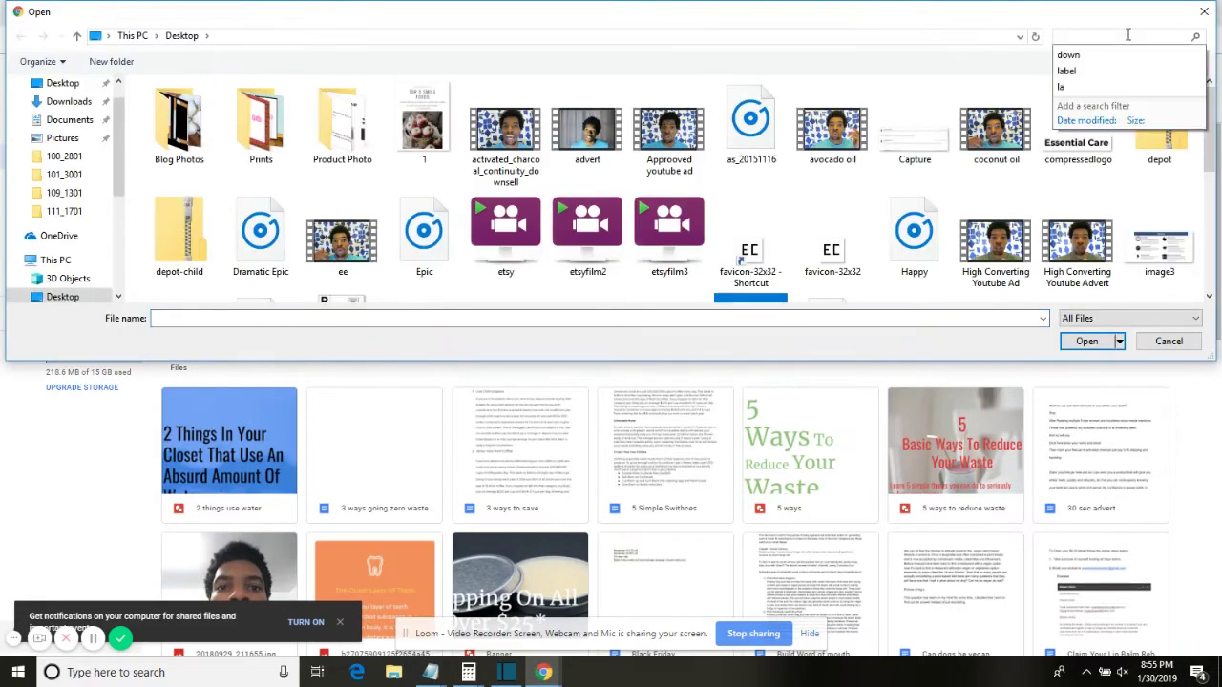
{"action": "type", "text": "upse"}
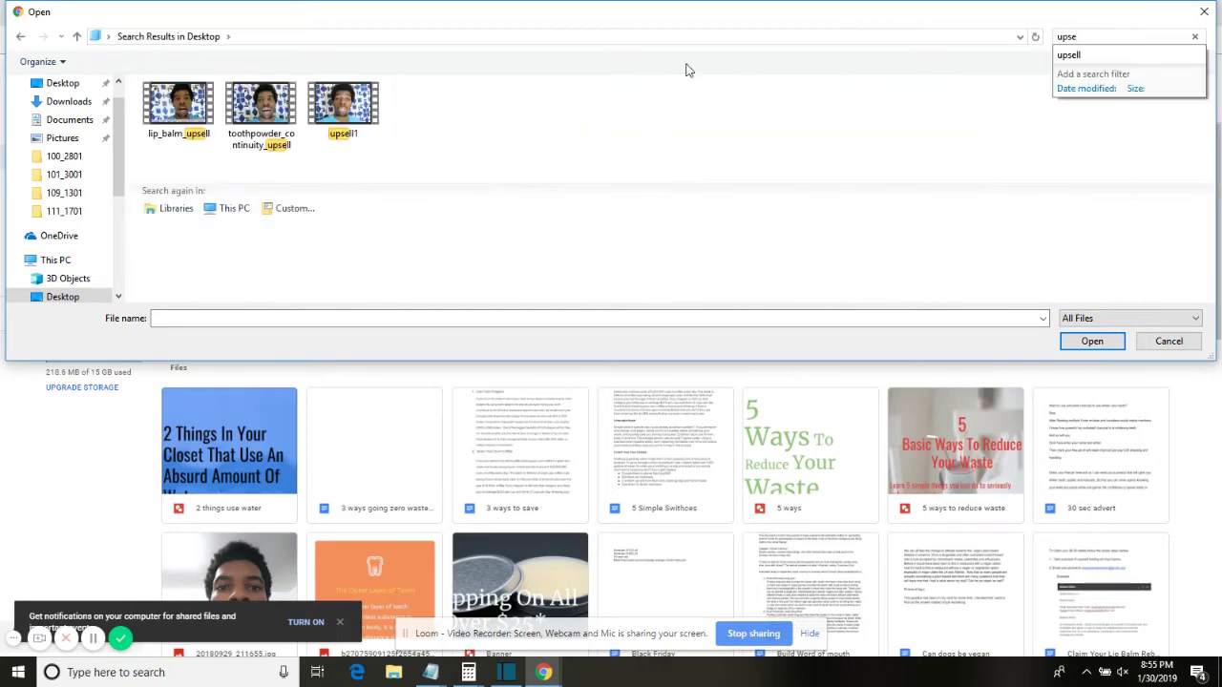
{"action": "left_click", "coordinate": [181, 109]}
{"action": "double_click", "coordinate": [182, 109]}
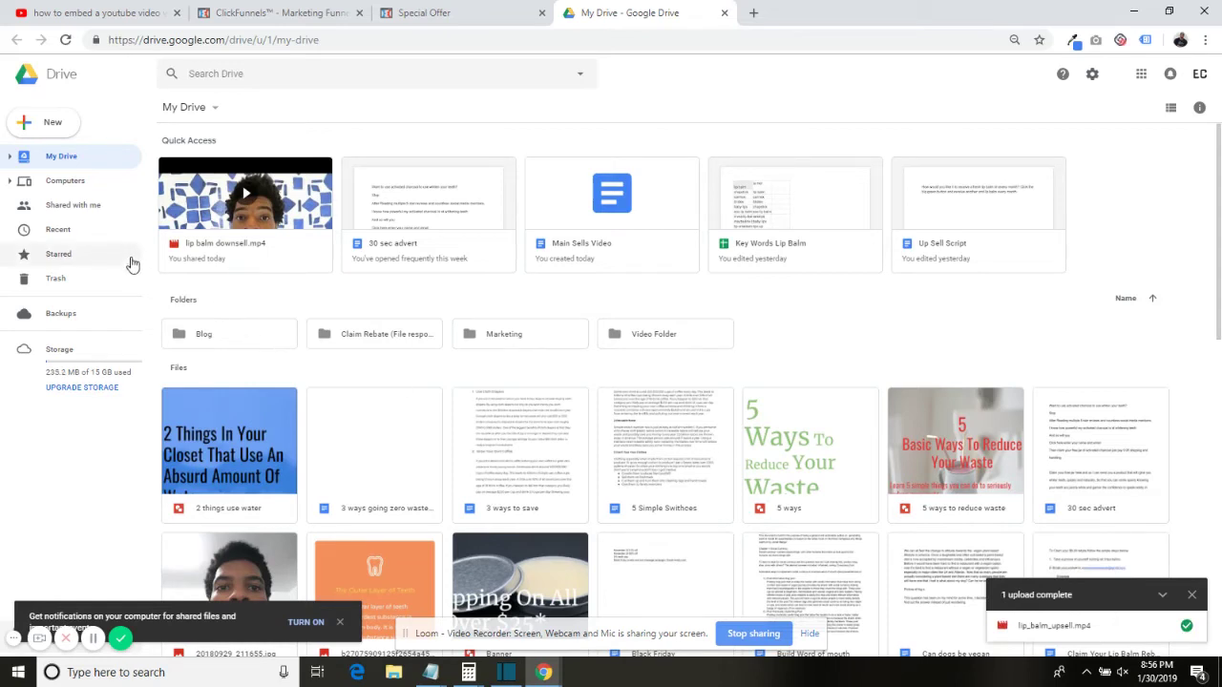
- Open lip_balm_upsell.mp4 and save its advanced link sharing as On - Anyone with the link, with view access
{"action": "left_click", "coordinate": [91, 239]}
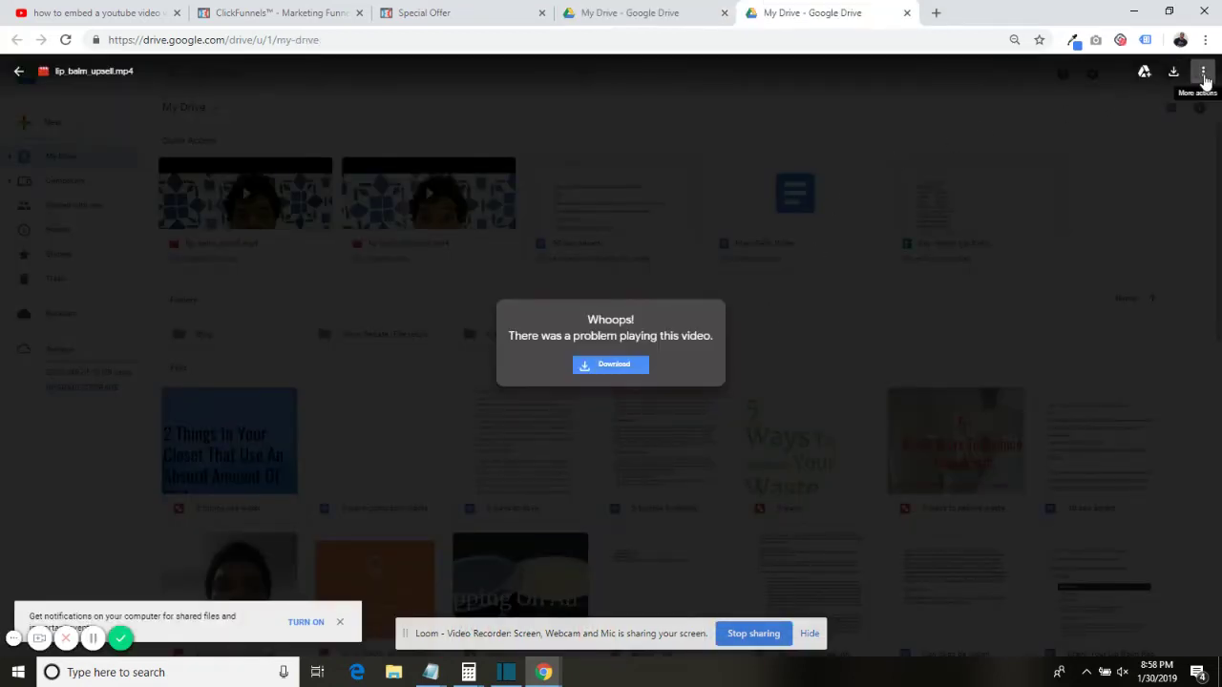
{"action": "left_click", "coordinate": [1203, 77]}
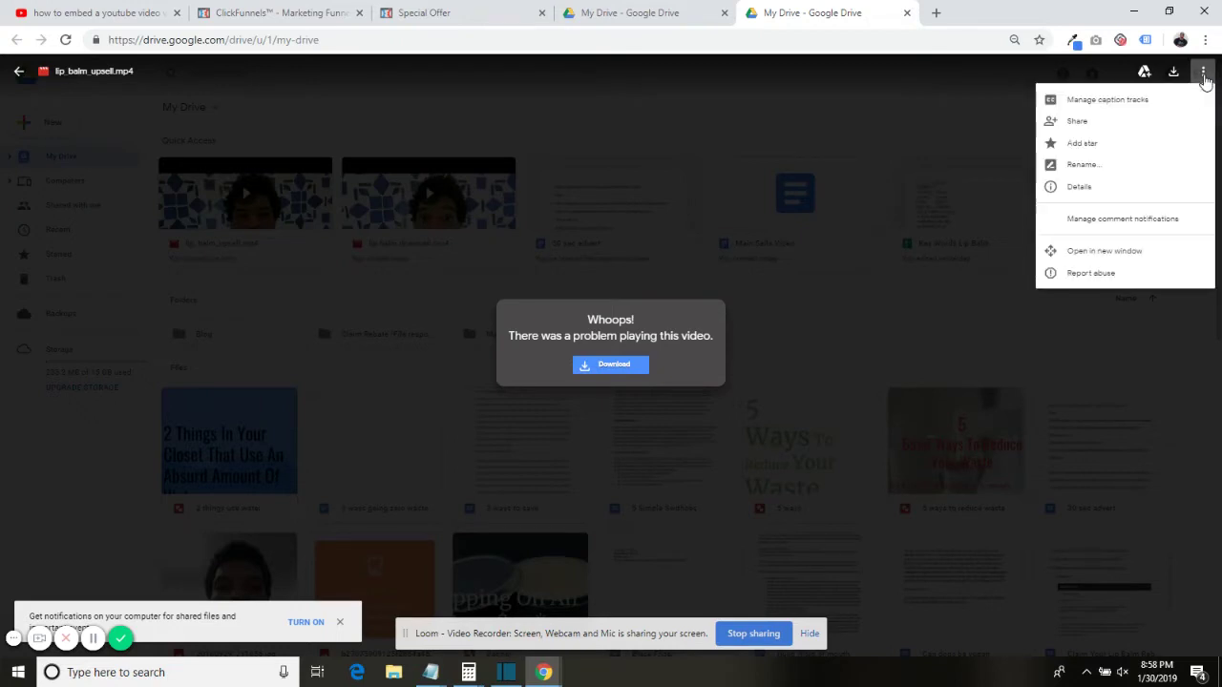
{"action": "left_click", "coordinate": [1116, 122]}
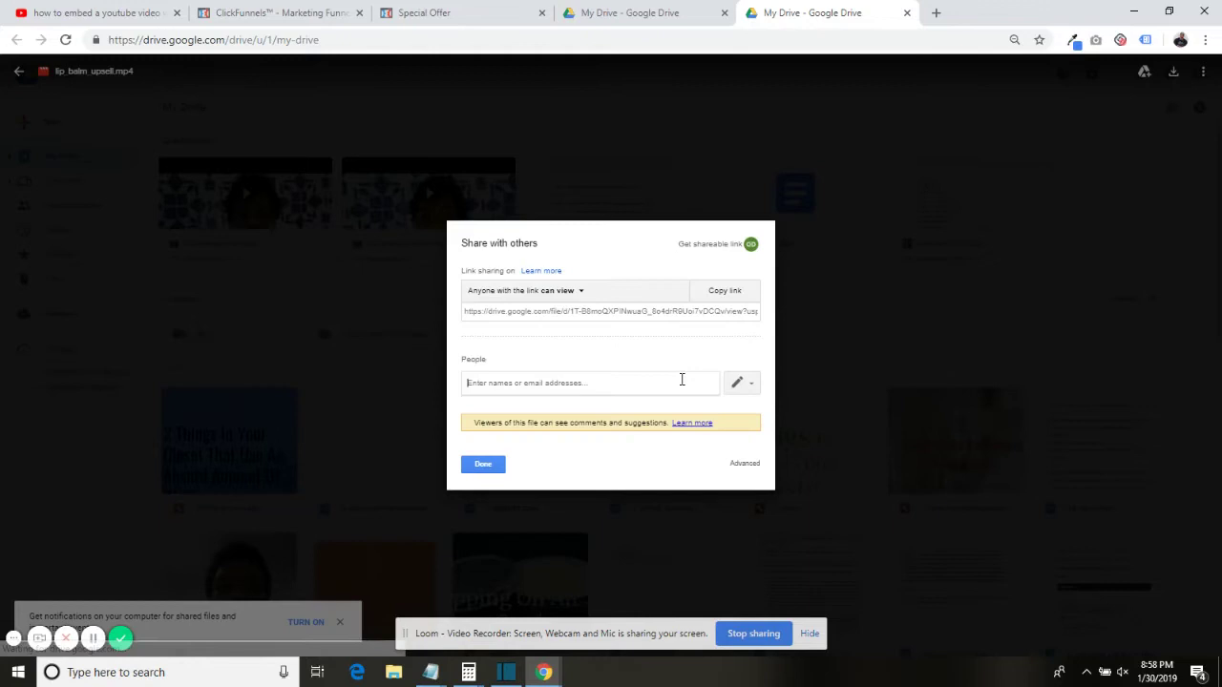
{"action": "left_click", "coordinate": [743, 464]}
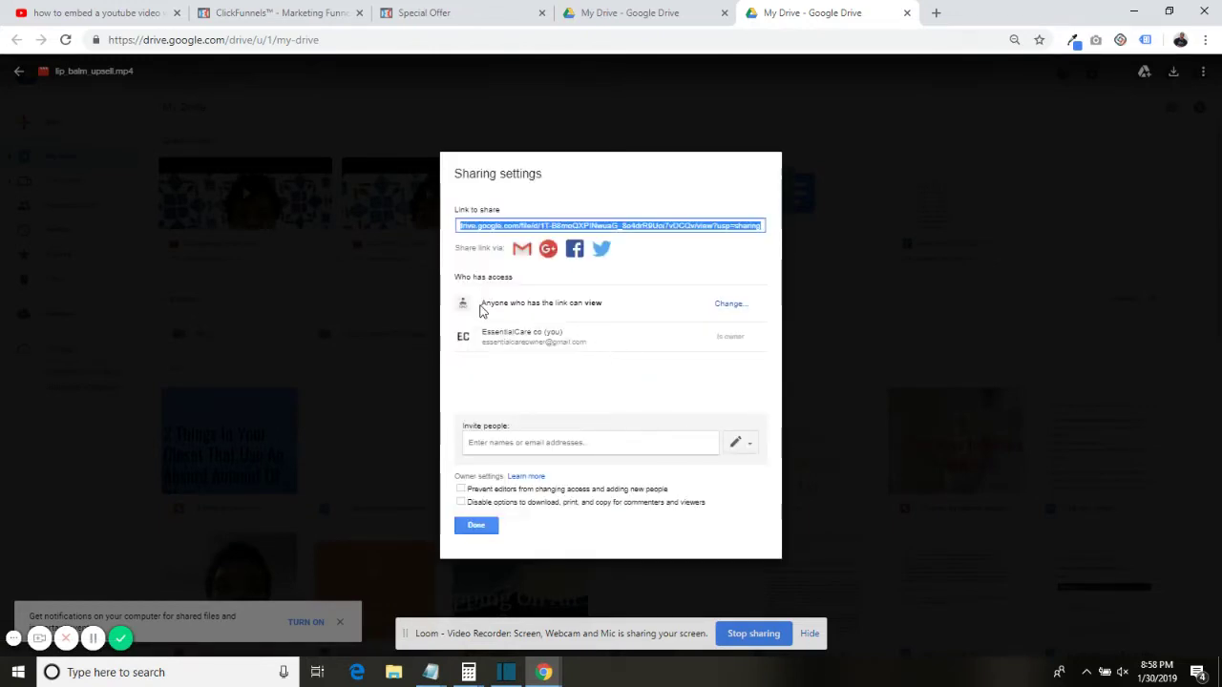
{"action": "left_click_drag", "start_coordinate": [482, 304], "coordinate": [605, 311]}
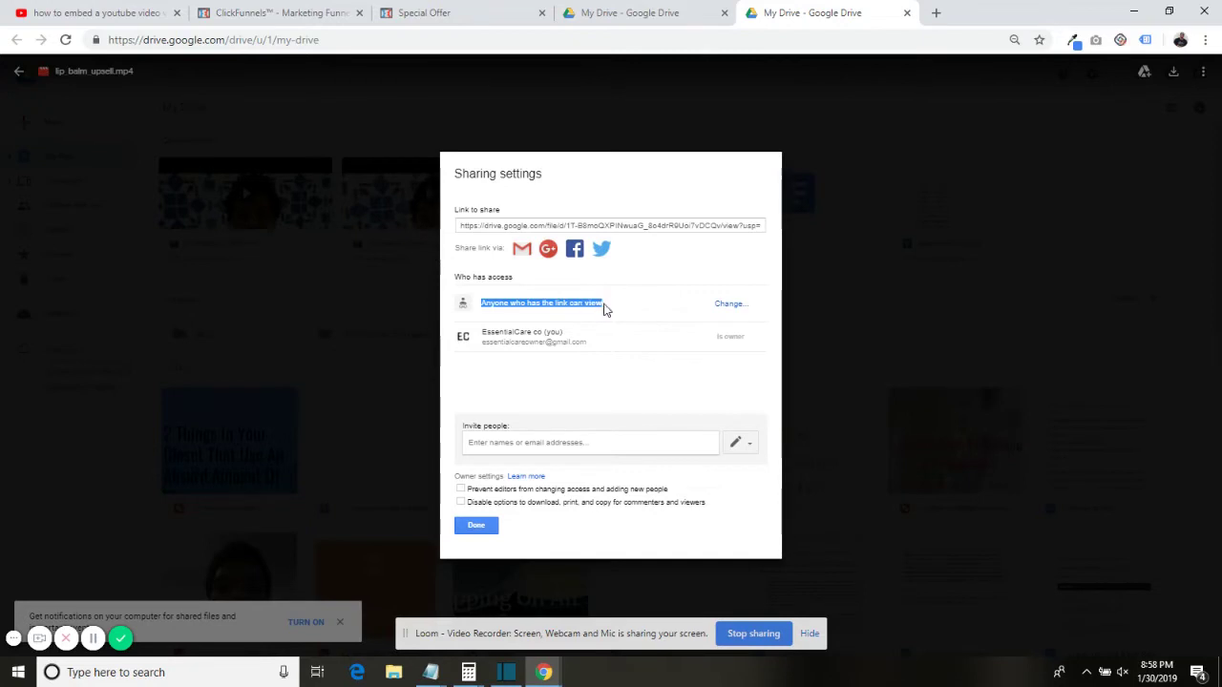
{"action": "left_click", "coordinate": [741, 305]}
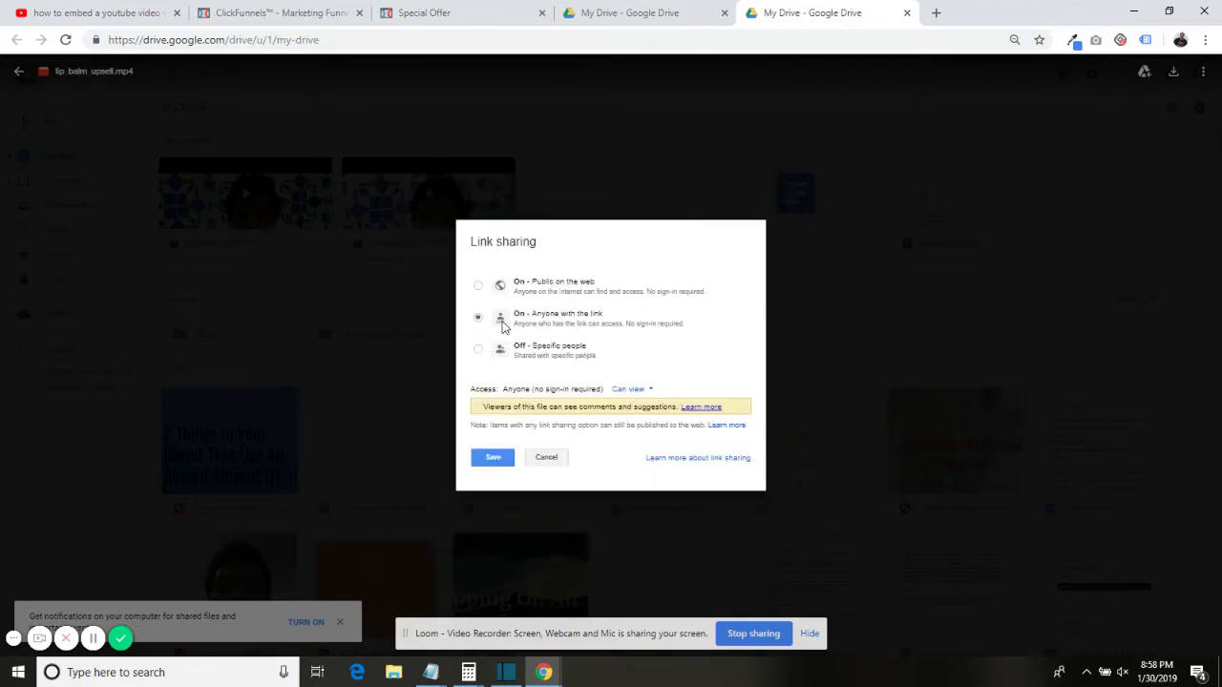
{"action": "left_click", "coordinate": [493, 458]}
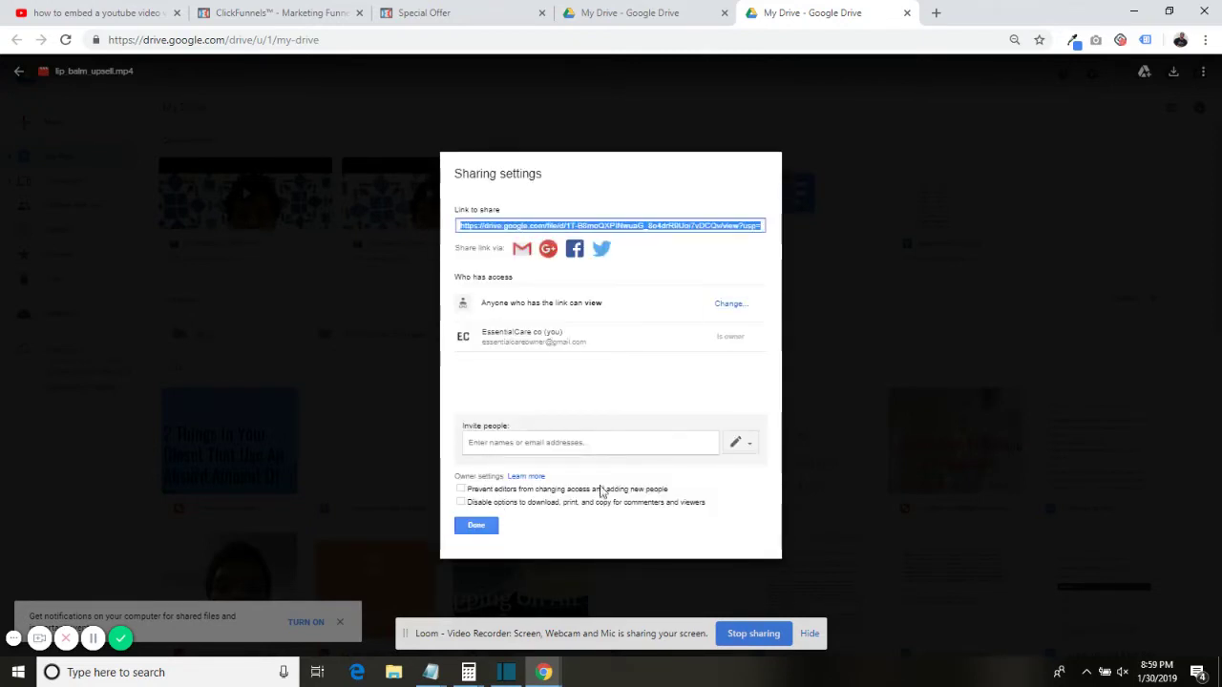
{"action": "left_click", "coordinate": [476, 526]}
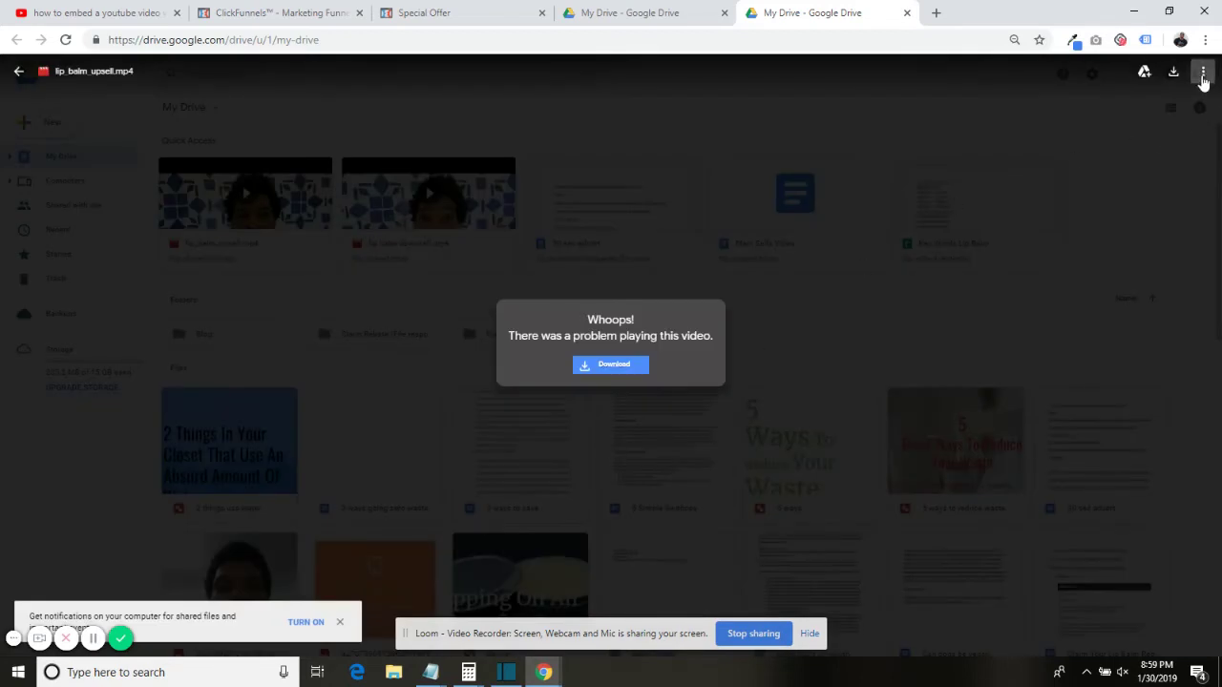
- Copy the shareable link of lip_balm_upsell.mp4 and open it in a new browser tab
{"action": "left_click", "coordinate": [1203, 72]}
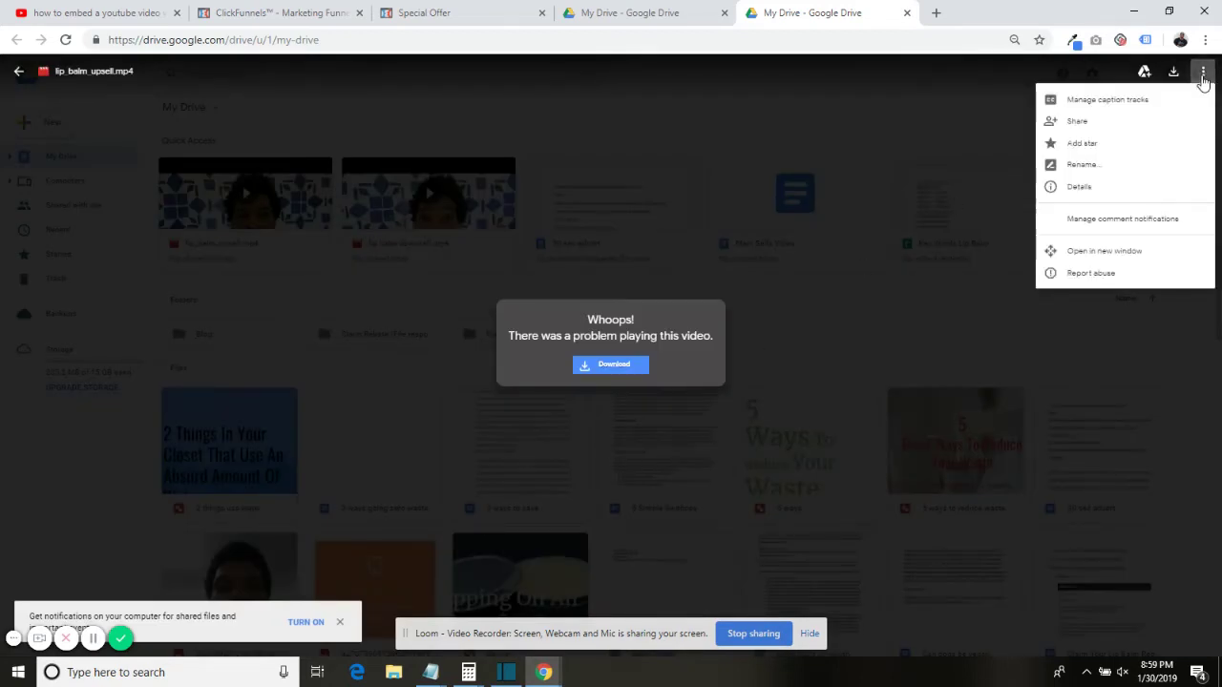
{"action": "left_click", "coordinate": [1122, 123]}
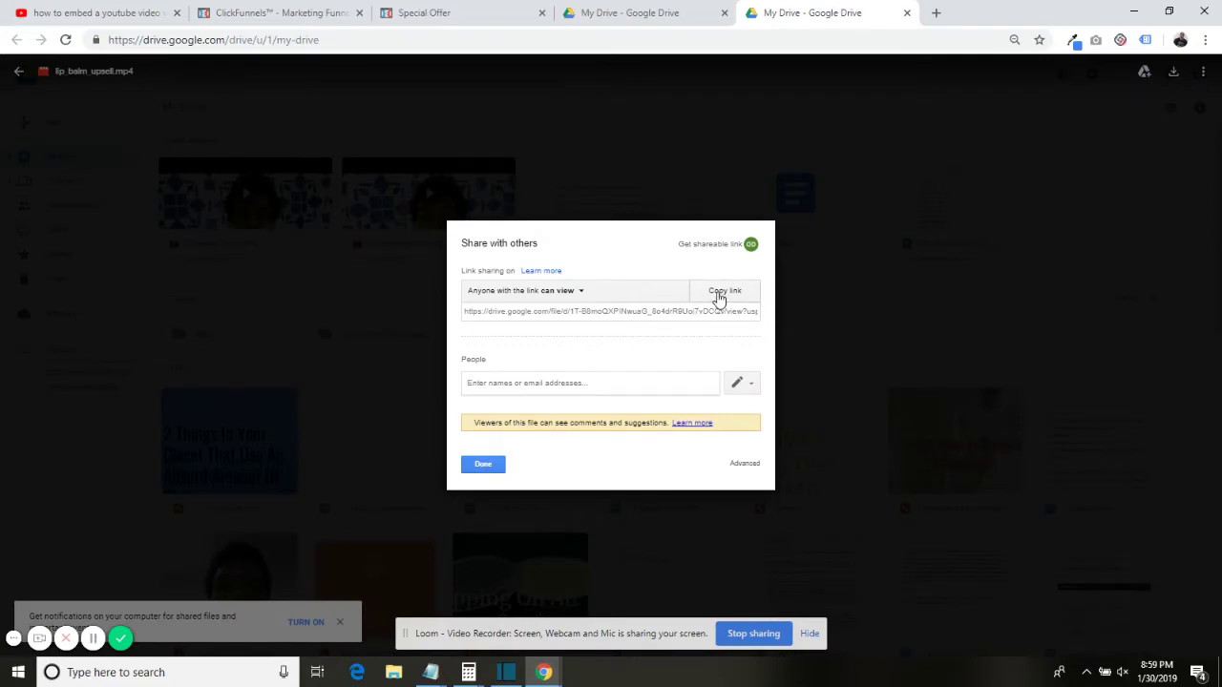
{"action": "left_click", "coordinate": [719, 298]}
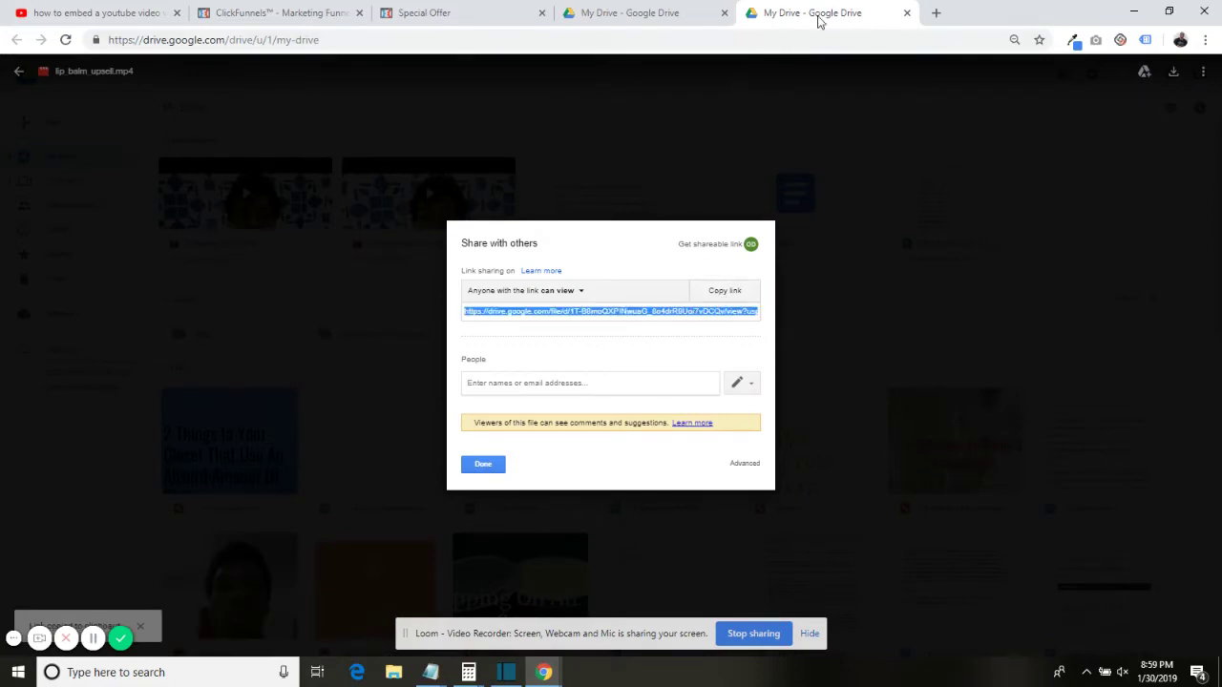
{"action": "left_click", "coordinate": [936, 13]}
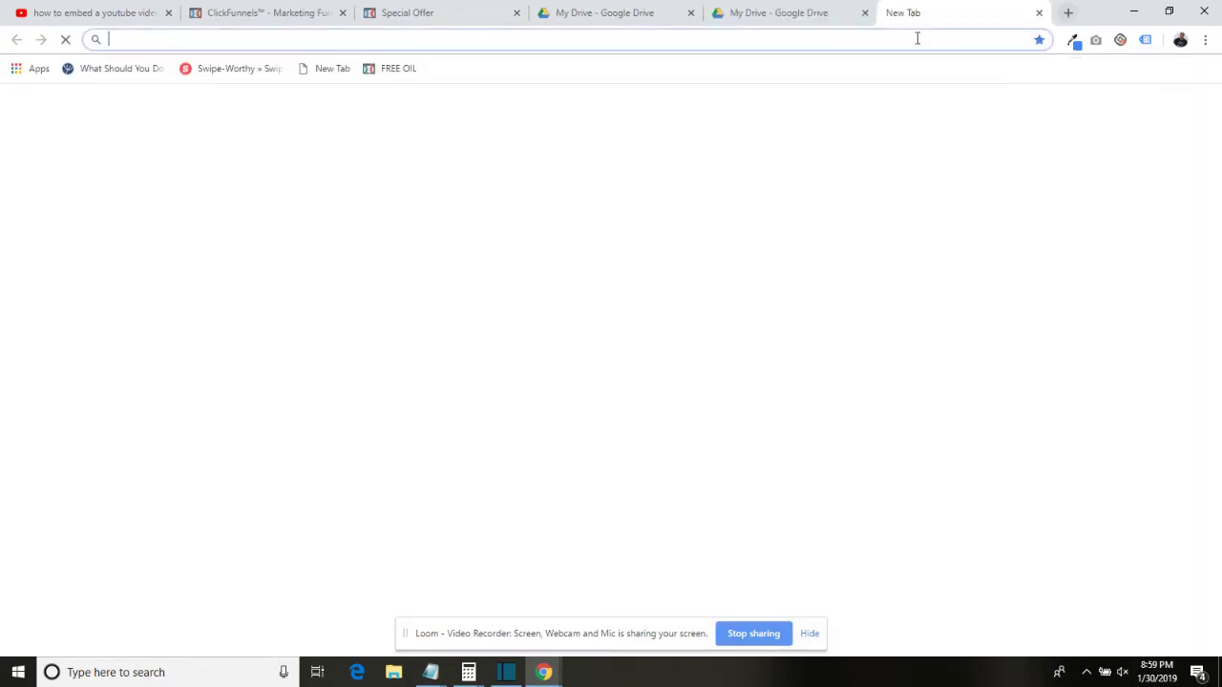
{"action": "right_click", "coordinate": [916, 39]}
{"action": "left_click", "coordinate": [938, 142]}
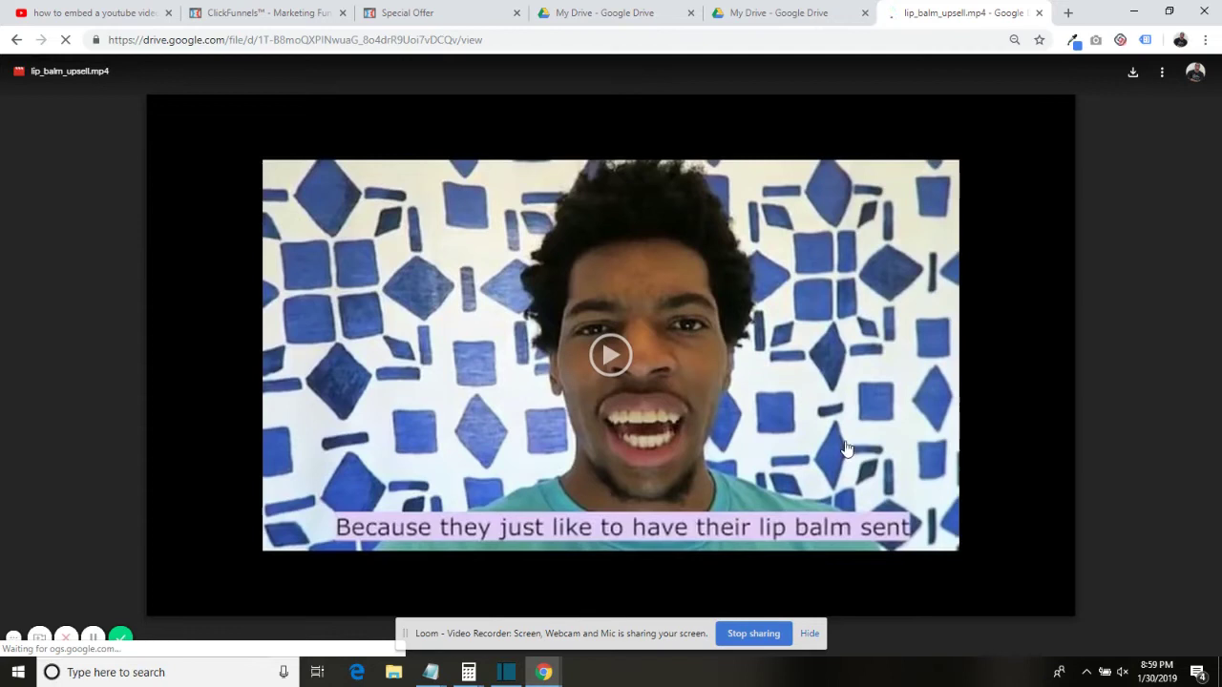
- Open the Embed item option for the video and copy its full iframe HTML code
{"action": "left_click", "coordinate": [1161, 75]}
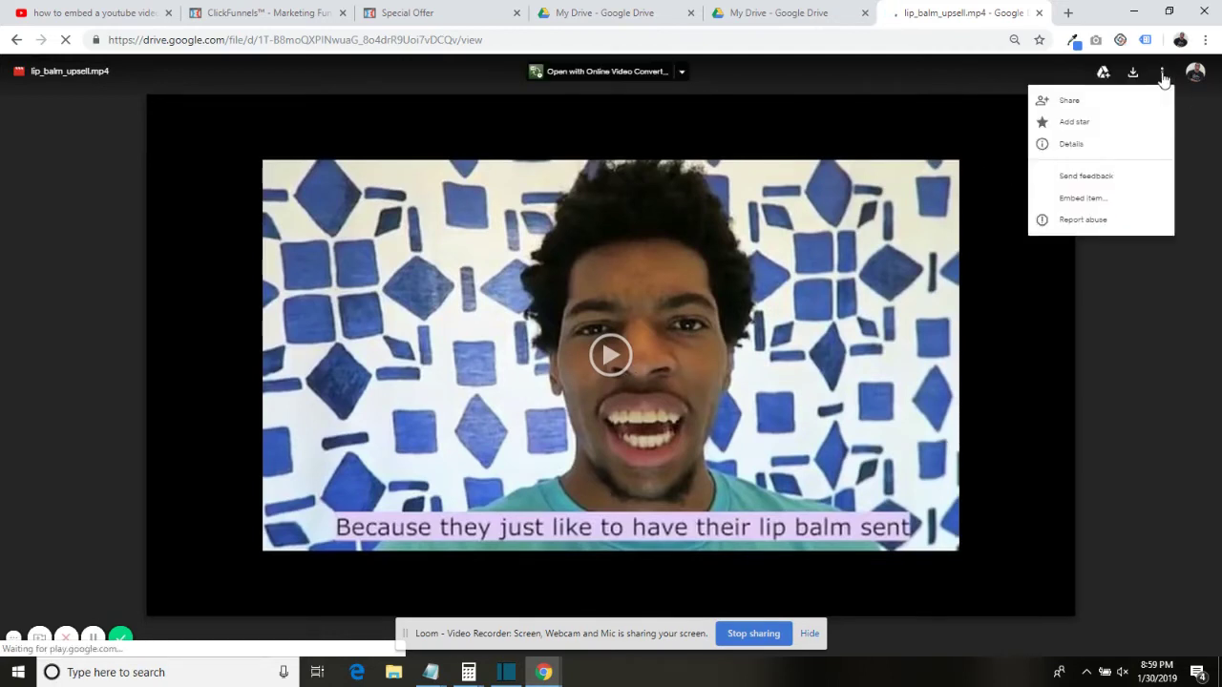
{"action": "left_click", "coordinate": [1081, 197]}
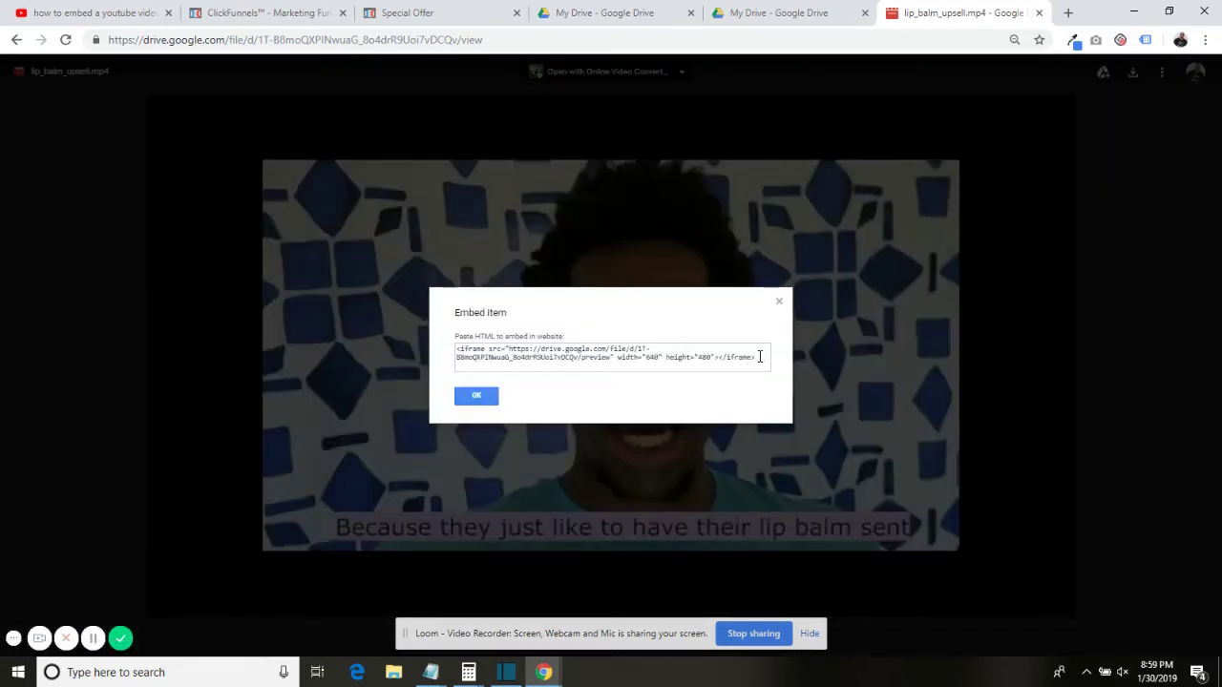
{"action": "left_click_drag", "start_coordinate": [757, 357], "coordinate": [439, 355]}
{"action": "right_click", "coordinate": [486, 354]}
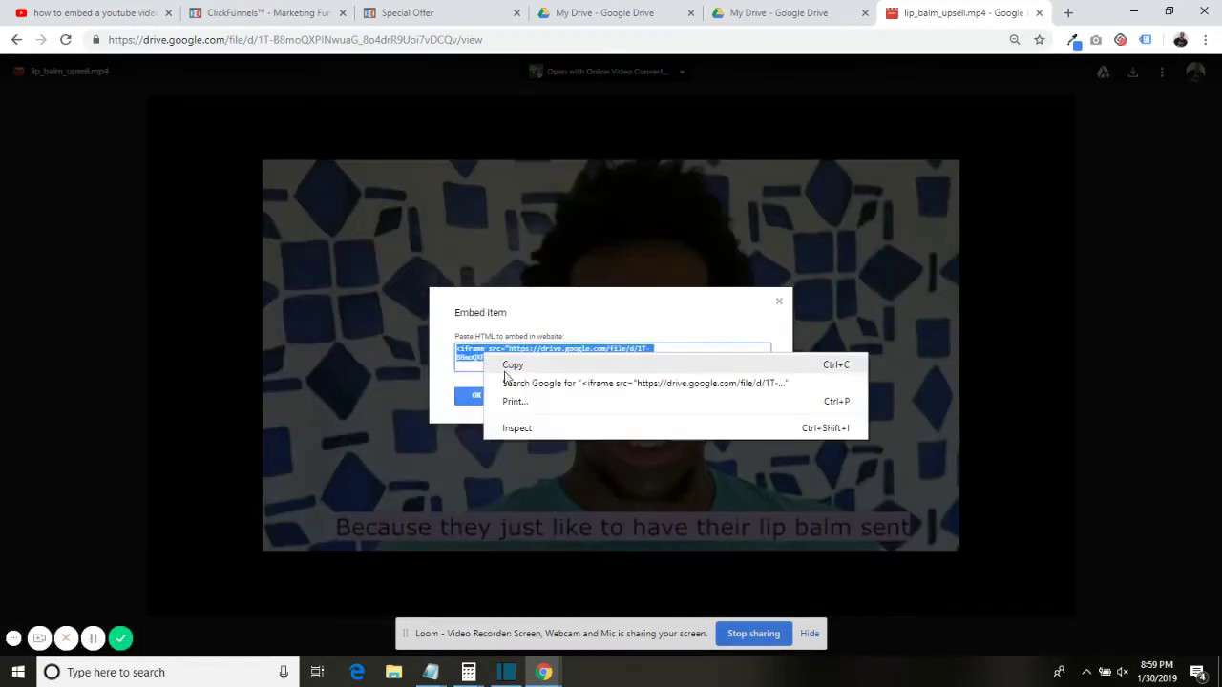
{"action": "left_click", "coordinate": [513, 363]}
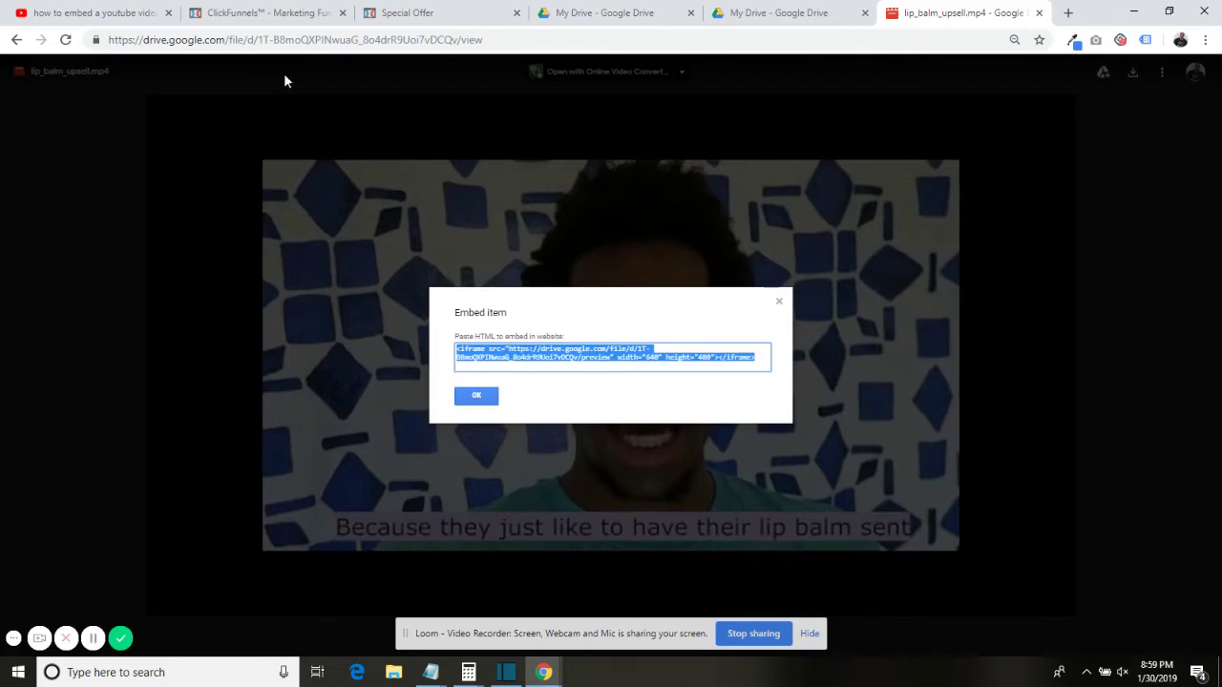
- Switch to ClickFunnels, open the OTO Page in the page editor and open the video element's settings
{"action": "left_click", "coordinate": [285, 8]}
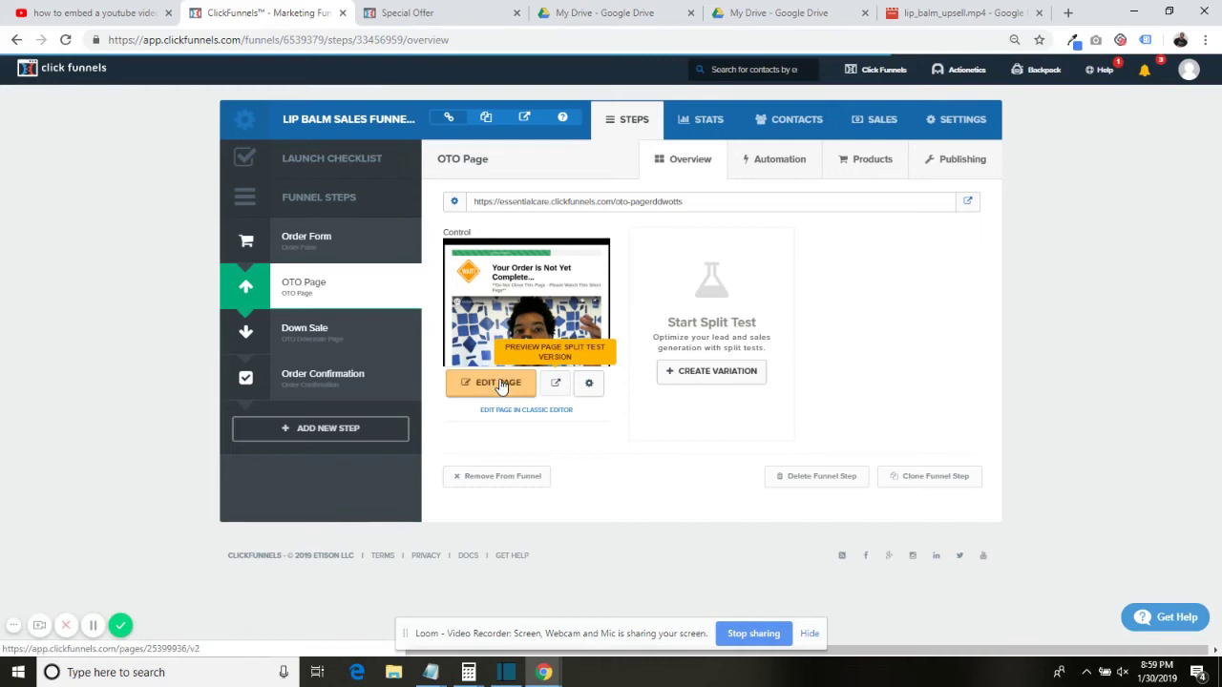
{"action": "left_click", "coordinate": [498, 382]}
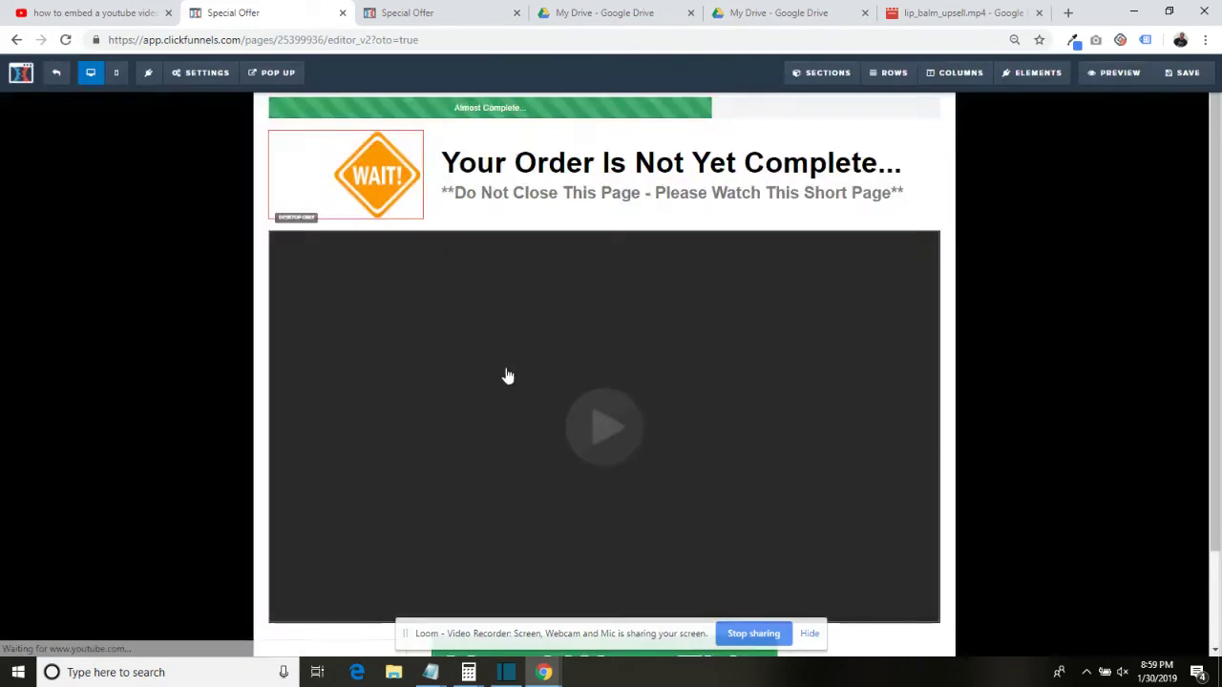
{"action": "scroll", "coordinate": [872, 249], "scroll_direction": "down", "scroll_amount": 1}
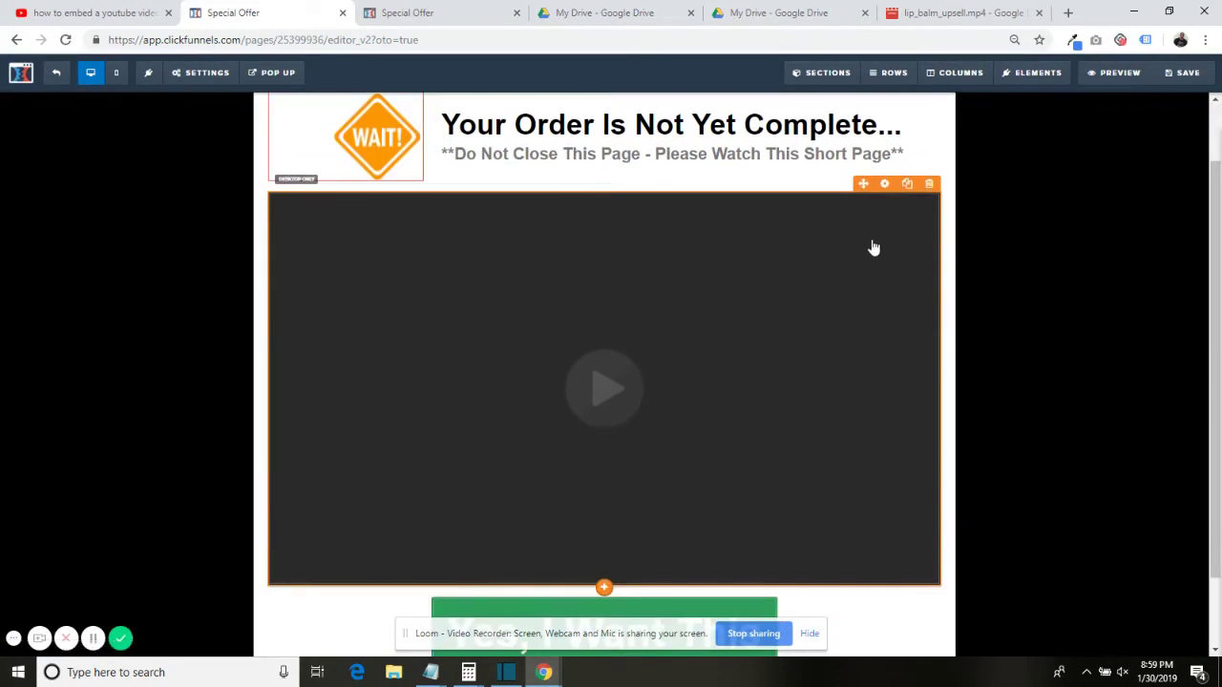
{"action": "left_click", "coordinate": [883, 186]}
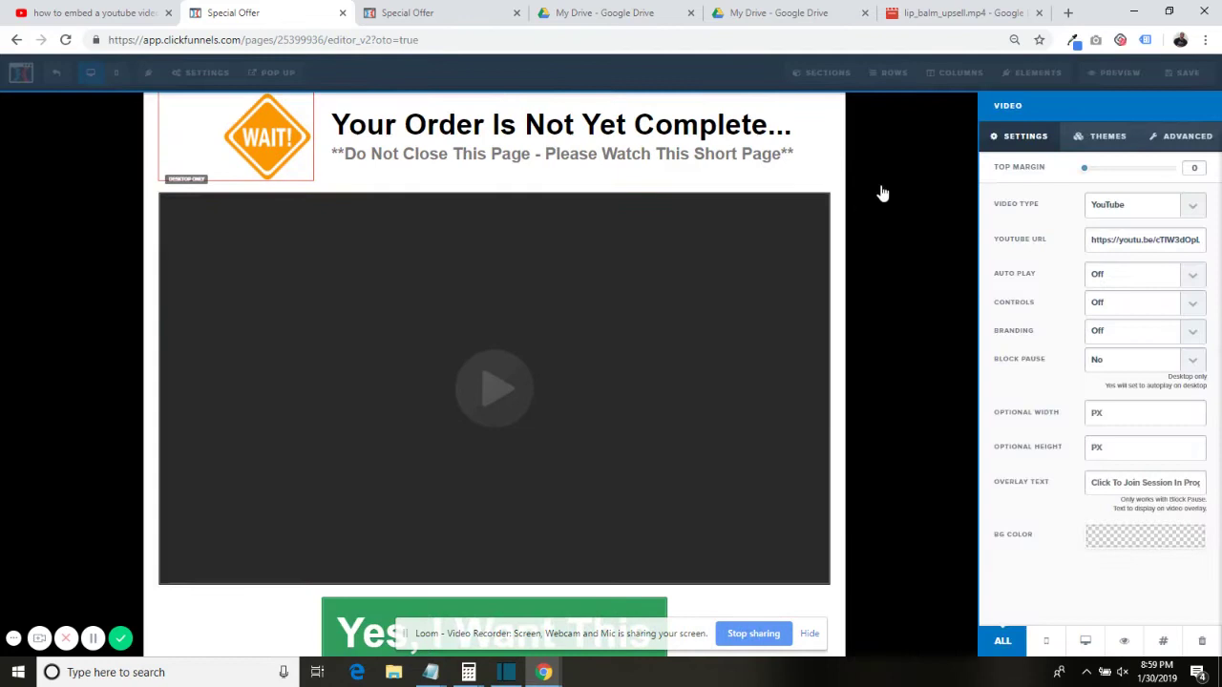
- Set the video type to Custom Embed, paste the copied iframe code as the video embed and save the page
{"action": "left_click", "coordinate": [1163, 214]}
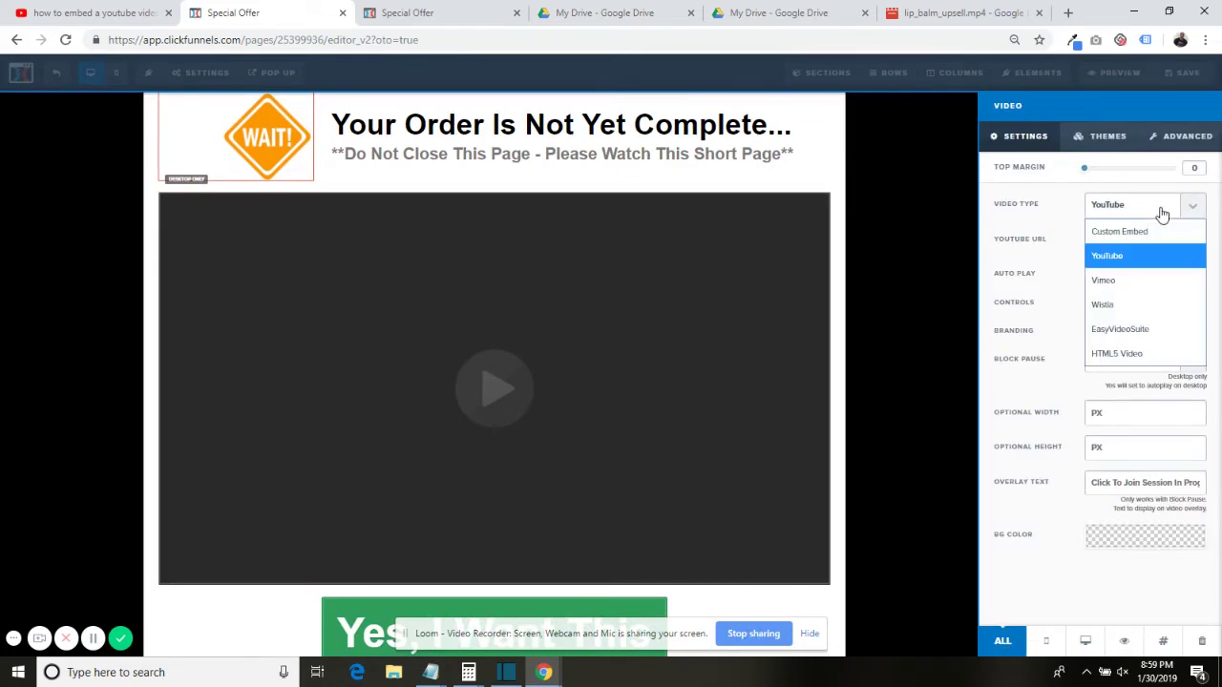
{"action": "left_click", "coordinate": [1115, 232]}
{"action": "left_click_drag", "start_coordinate": [1093, 238], "coordinate": [1208, 284]}
{"action": "key", "text": "BackSpace"}
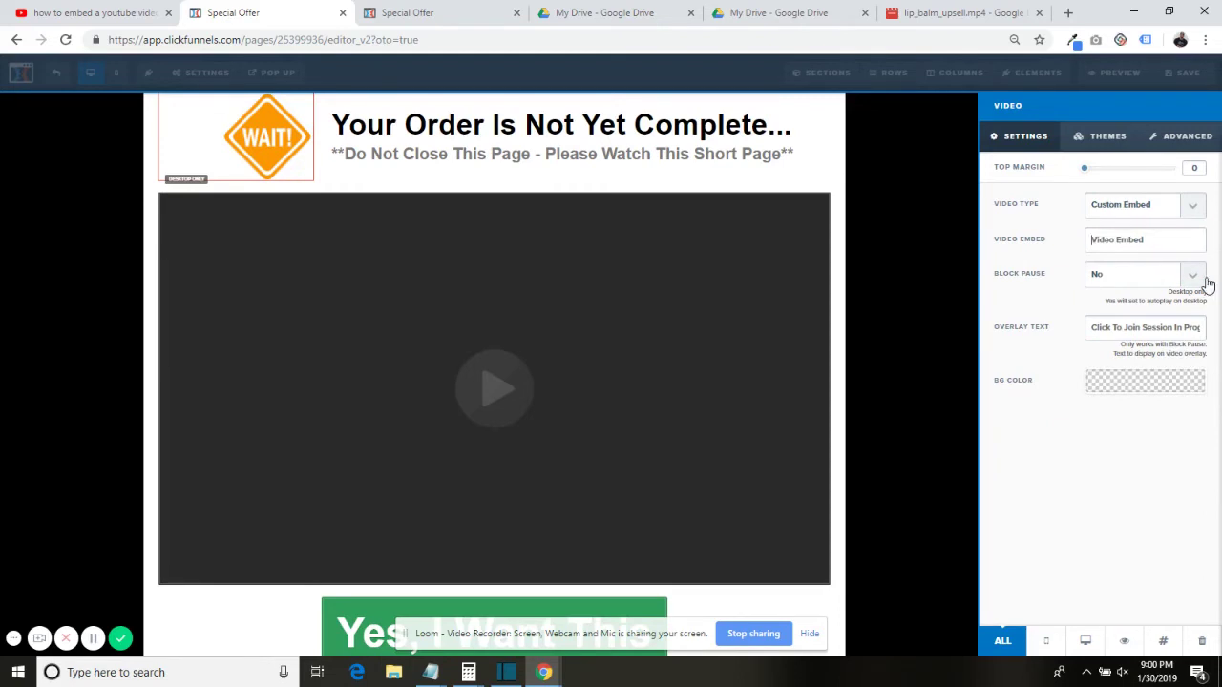
{"action": "key", "text": "ctrl+v"}
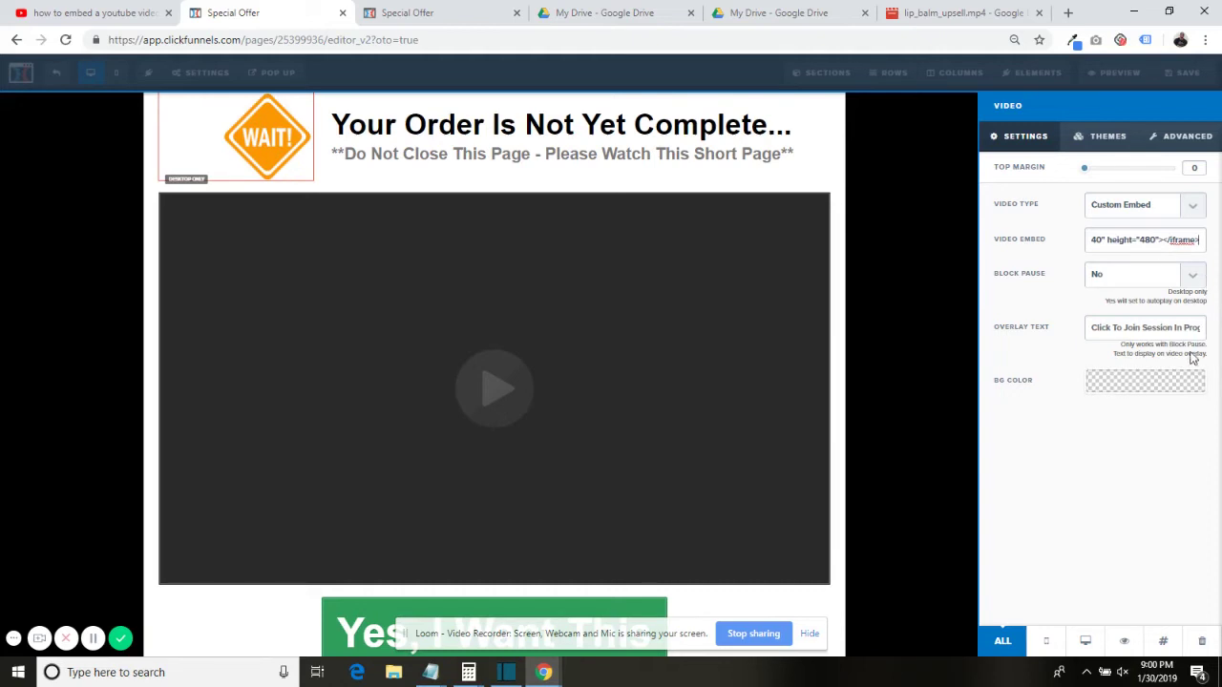
{"action": "left_click", "coordinate": [937, 343]}
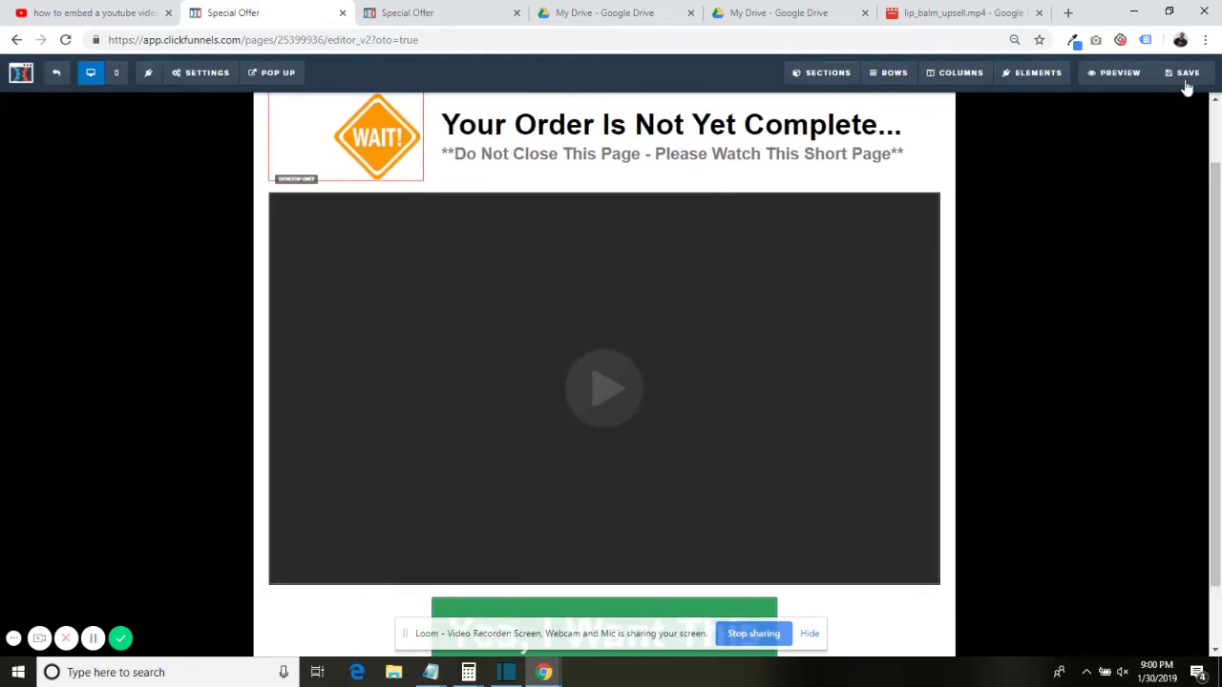
{"action": "left_click", "coordinate": [1187, 76]}
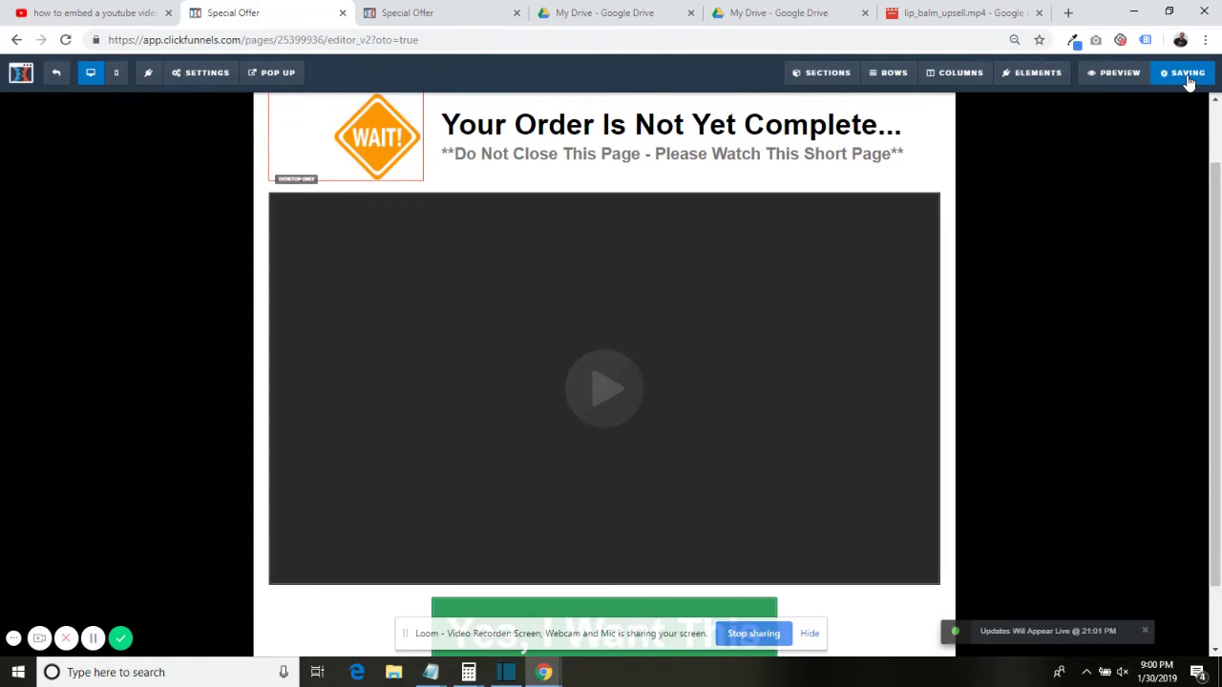
- Switch to the OTO page preview and reload it to check the size of the newly embedded video
{"action": "left_click", "coordinate": [401, 16]}
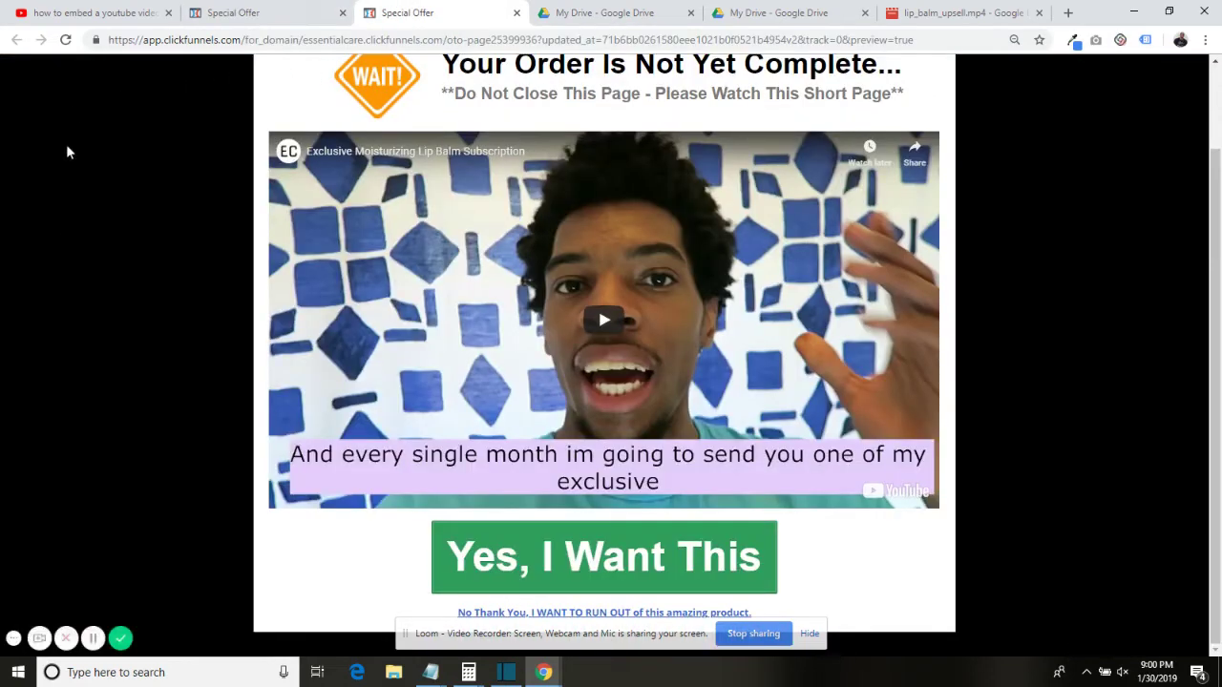
{"action": "left_click", "coordinate": [68, 40]}
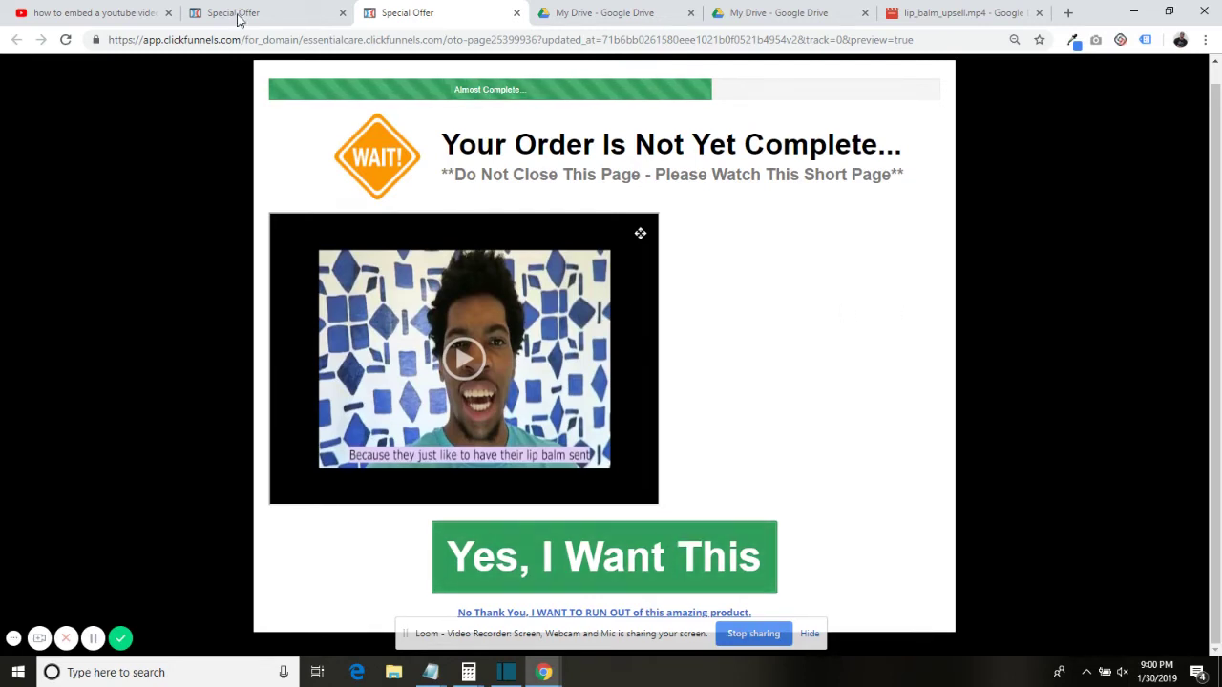
- In the page editor, set the width in the video's iframe embed code to 1000 and compare with the page preview
{"action": "left_click", "coordinate": [278, 5]}
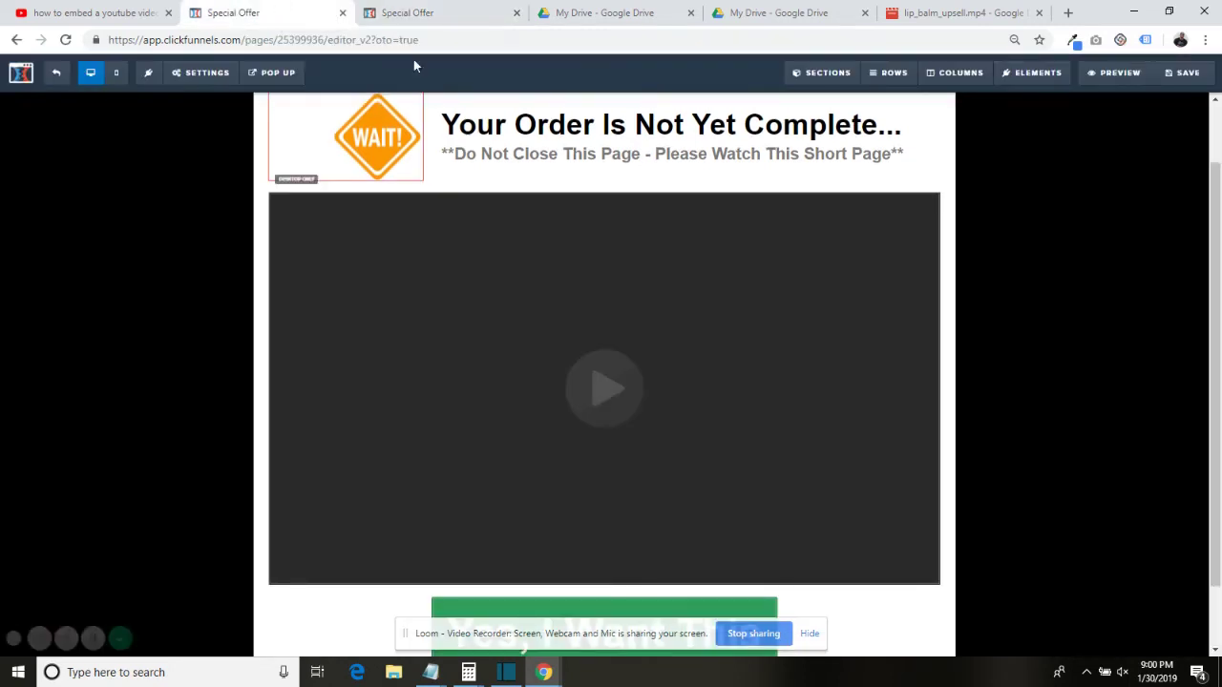
{"action": "left_click", "coordinate": [884, 184]}
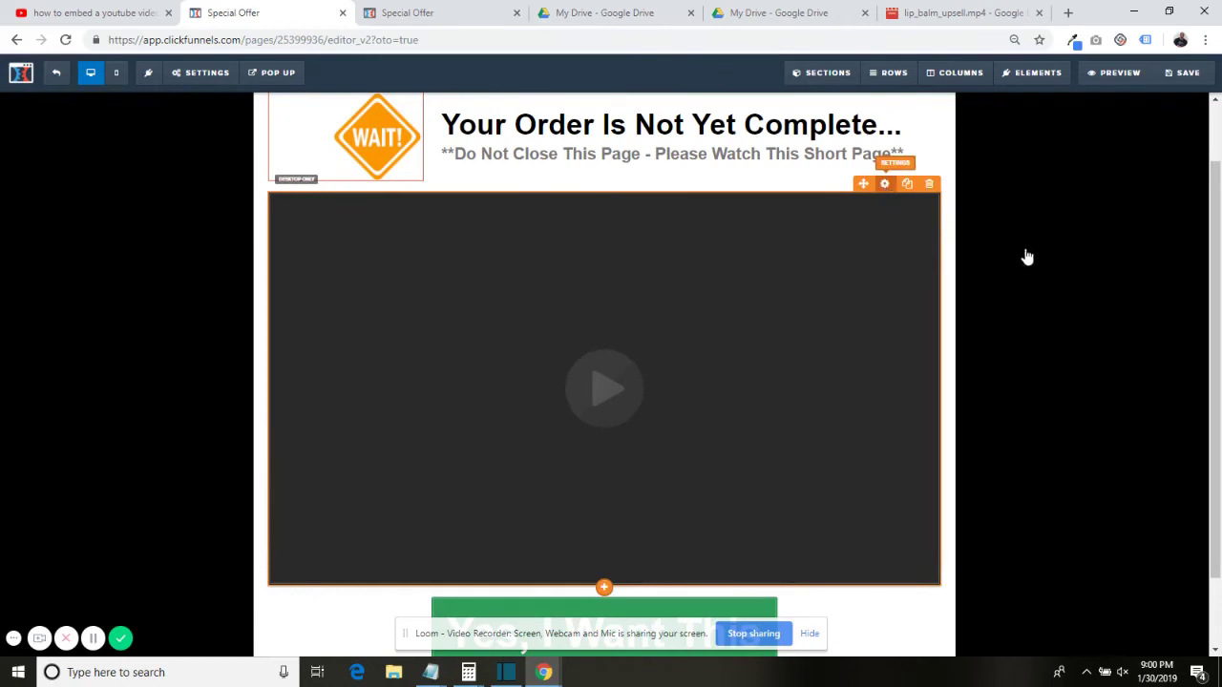
{"action": "left_click", "coordinate": [1116, 237]}
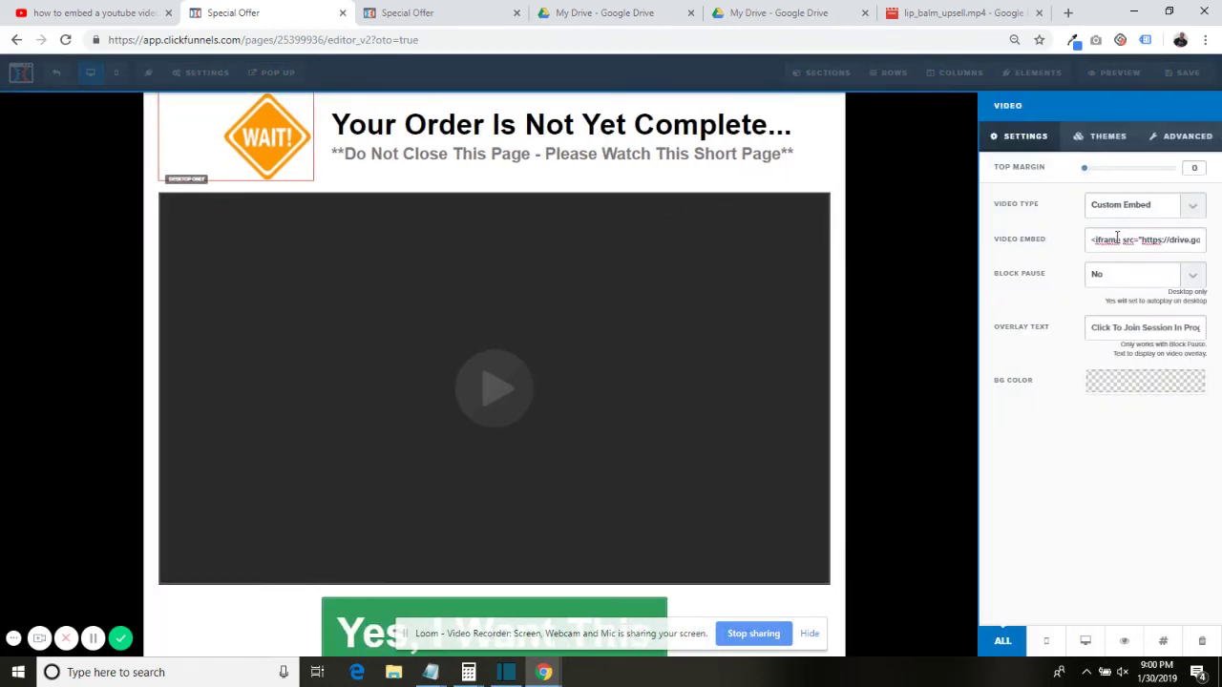
{"action": "key", "text": "Right"}
{"action": "key", "text": "Right"}
{"action": "key", "text": "Right"}
{"action": "key", "text": "Right"}
{"action": "key", "text": "Right"}
{"action": "key", "text": "Right"}
{"action": "key", "text": "Right"}
{"action": "key", "text": "Right"}
{"action": "key", "text": "Right"}
{"action": "key", "text": "Right"}
{"action": "key", "text": "Right"}
{"action": "key", "text": "Right"}
{"action": "key", "text": "Right"}
{"action": "key", "text": "Right"}
{"action": "key", "text": "Right"}
{"action": "key", "text": "Right"}
{"action": "key", "text": "Right"}
{"action": "key", "text": "Right"}
{"action": "key", "text": "Right"}
{"action": "key", "text": "Right"}
{"action": "key", "text": "Right"}
{"action": "key", "text": "Right"}
{"action": "key", "text": "Right"}
{"action": "key", "text": "Right"}
{"action": "key", "text": "Right"}
{"action": "key", "text": "Right"}
{"action": "key", "text": "Right"}
{"action": "key", "text": "Right"}
{"action": "key", "text": "Right"}
{"action": "key", "text": "Right"}
{"action": "key", "text": "Right"}
{"action": "key", "text": "Right"}
{"action": "key", "text": "Right"}
{"action": "key", "text": "Right"}
{"action": "key", "text": "Right"}
{"action": "key", "text": "Right"}
{"action": "key", "text": "Right"}
{"action": "key", "text": "Right"}
{"action": "key", "text": "Right"}
{"action": "key", "text": "Right"}
{"action": "key", "text": "BackSpace"}
{"action": "key", "text": "BackSpace"}
{"action": "key", "text": "BackSpace"}
{"action": "type", "text": "1000"}
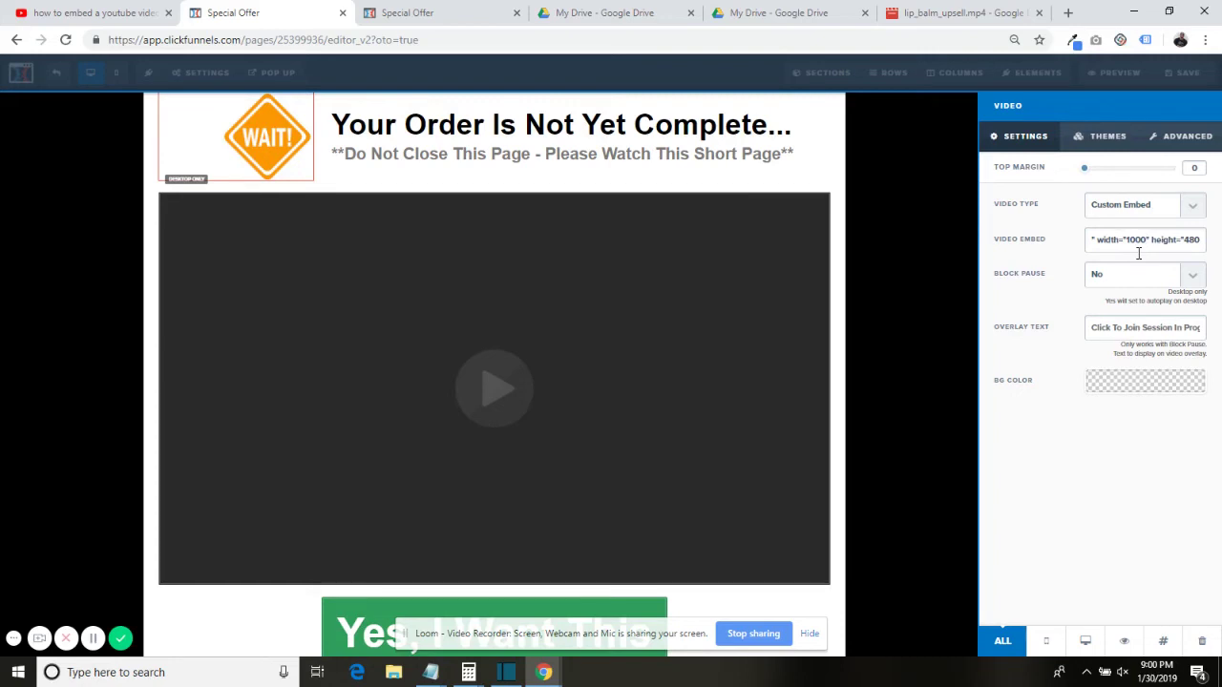
{"action": "left_click", "coordinate": [437, 10]}
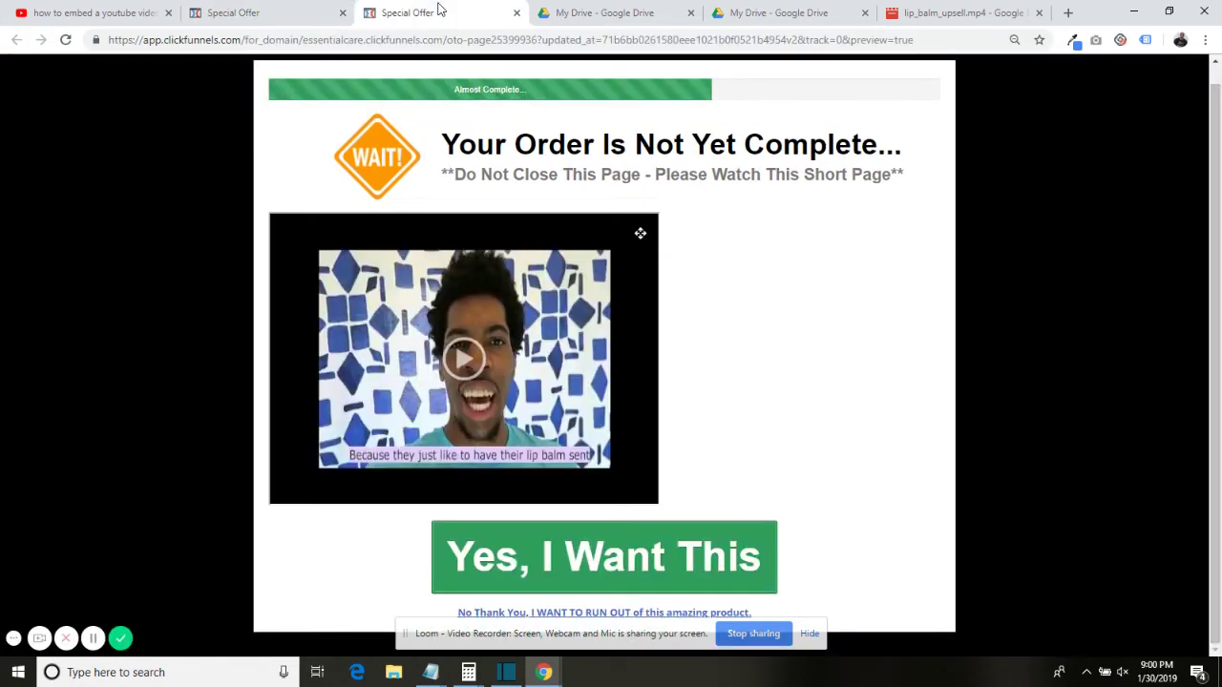
{"action": "left_click", "coordinate": [320, 11]}
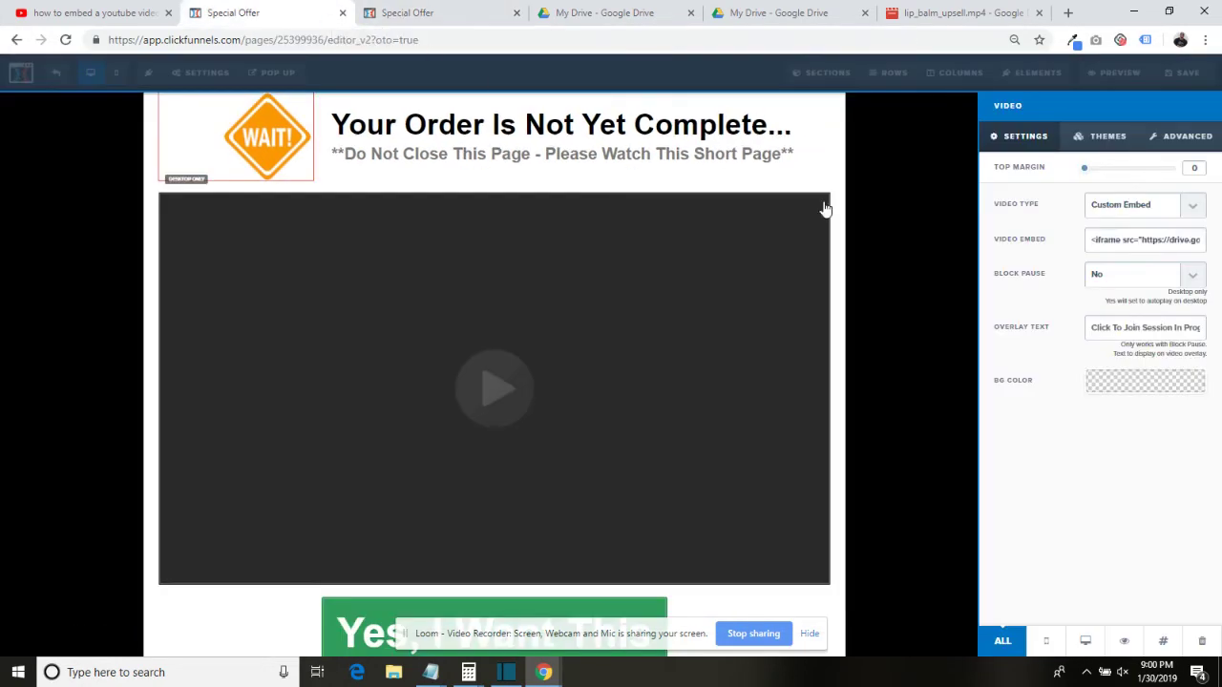
- Save the page with the 1000-wide video embed and reload the page preview
{"action": "left_click", "coordinate": [950, 265]}
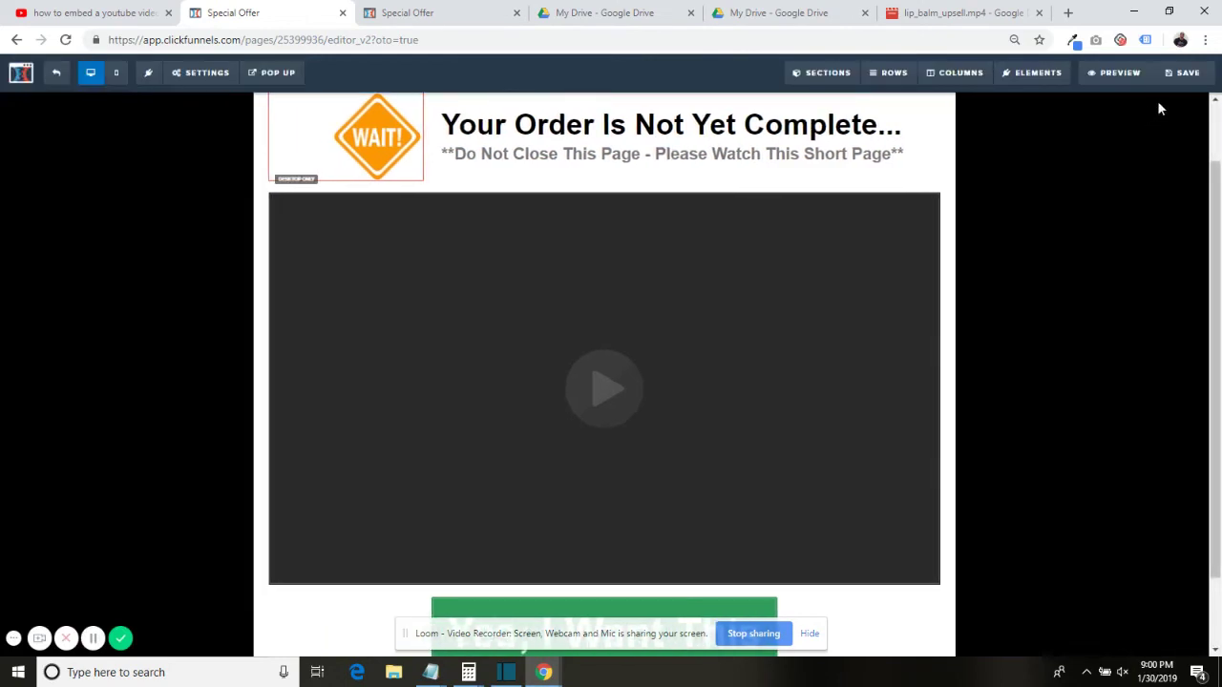
{"action": "left_click", "coordinate": [1183, 72]}
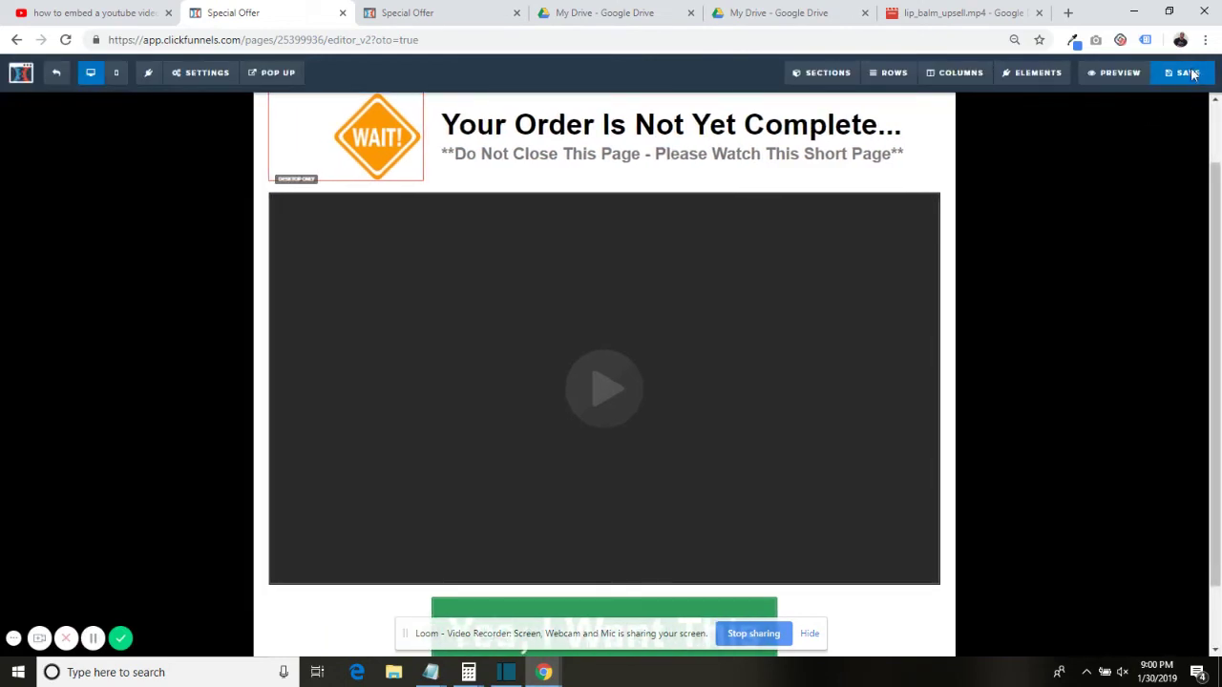
{"action": "left_click", "coordinate": [444, 10]}
{"action": "left_click", "coordinate": [67, 41]}
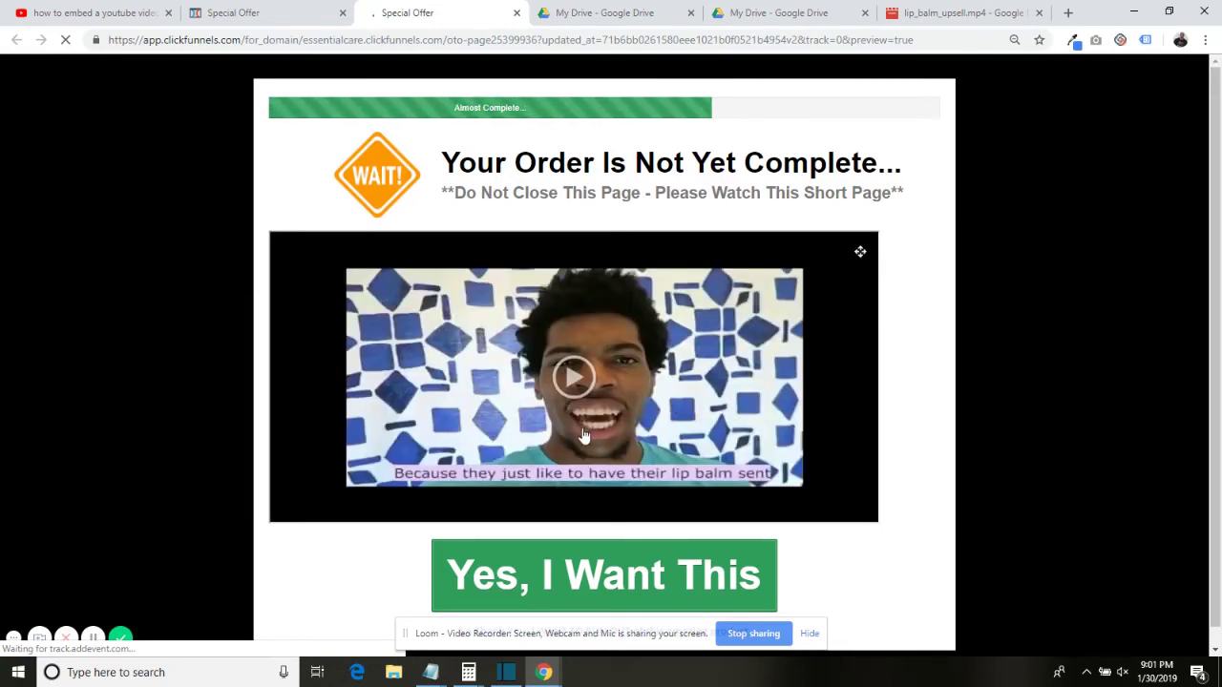
- Reopen the video element's settings, increase the iframe height in the embed code and set its width to 1200
{"action": "left_click", "coordinate": [268, 12]}
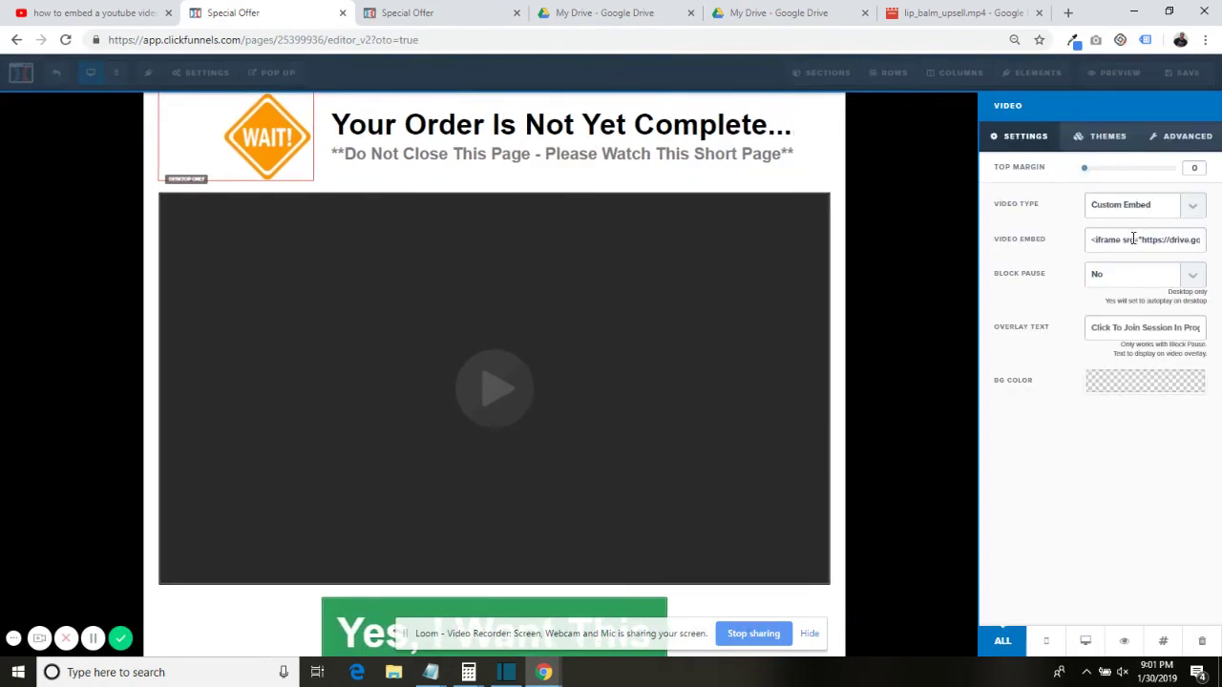
{"action": "left_click", "coordinate": [1132, 239]}
{"action": "key", "text": "Right"}
{"action": "key", "text": "Right"}
{"action": "key", "text": "Right"}
{"action": "key", "text": "Right"}
{"action": "key", "text": "Right"}
{"action": "key", "text": "Right"}
{"action": "key", "text": "Right"}
{"action": "key", "text": "Right"}
{"action": "key", "text": "Right"}
{"action": "key", "text": "Right"}
{"action": "key", "text": "Right"}
{"action": "key", "text": "Right"}
{"action": "key", "text": "Right"}
{"action": "key", "text": "Right"}
{"action": "key", "text": "Right"}
{"action": "key", "text": "Right"}
{"action": "key", "text": "Right"}
{"action": "key", "text": "Right"}
{"action": "key", "text": "Right"}
{"action": "key", "text": "Right"}
{"action": "key", "text": "Right"}
{"action": "key", "text": "Right"}
{"action": "key", "text": "Right"}
{"action": "key", "text": "Right"}
{"action": "key", "text": "Right"}
{"action": "key", "text": "Right"}
{"action": "key", "text": "Right"}
{"action": "key", "text": "Right"}
{"action": "key", "text": "Right"}
{"action": "key", "text": "Right"}
{"action": "key", "text": "Right"}
{"action": "key", "text": "Right"}
{"action": "key", "text": "Right"}
{"action": "key", "text": "Right"}
{"action": "key", "text": "Right"}
{"action": "key", "text": "Right"}
{"action": "key", "text": "Right"}
{"action": "key", "text": "Right"}
{"action": "key", "text": "Right"}
{"action": "key", "text": "Right"}
{"action": "key", "text": "BackSpace"}
{"action": "key", "text": "BackSpace"}
{"action": "key", "text": "BackSpace"}
{"action": "type", "text": "500"}
{"action": "key", "text": "BackSpace"}
{"action": "key", "text": "BackSpace"}
{"action": "key", "text": "BackSpace"}
{"action": "key", "text": "BackSpace"}
{"action": "type", "text": "1200"}
{"action": "left_click", "coordinate": [920, 291]}
- Save the page with the enlarged video dimensions and reload the page preview
{"action": "left_click", "coordinate": [1186, 78]}
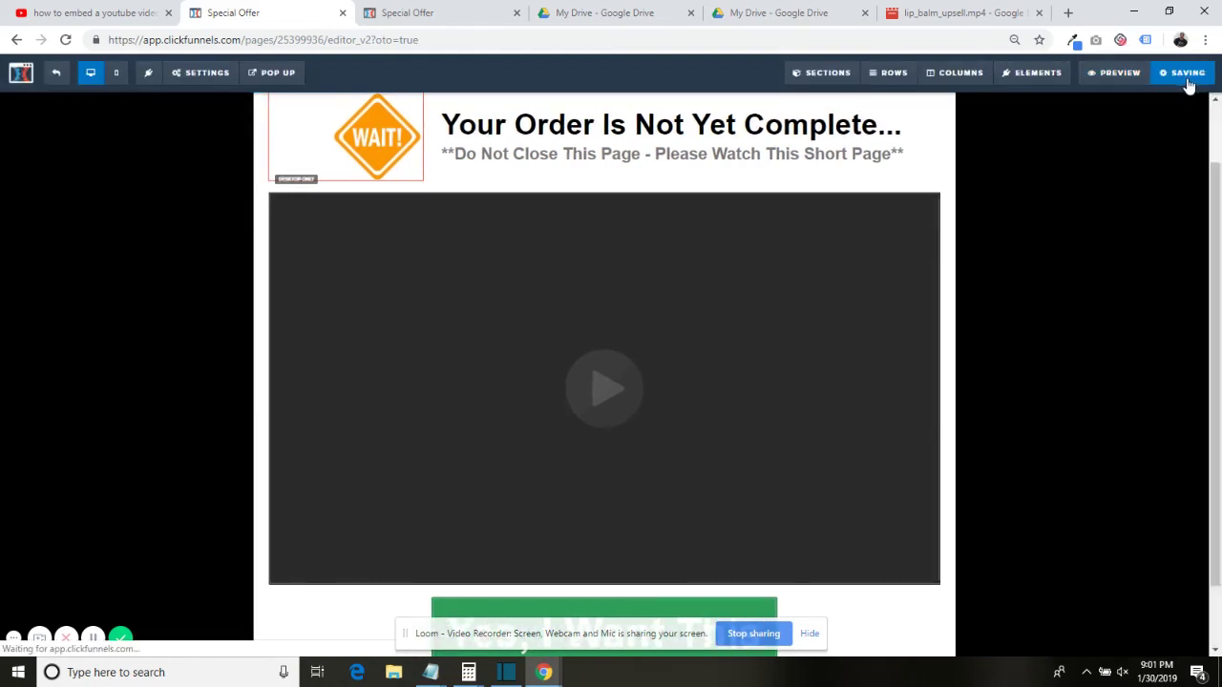
{"action": "left_click", "coordinate": [444, 13]}
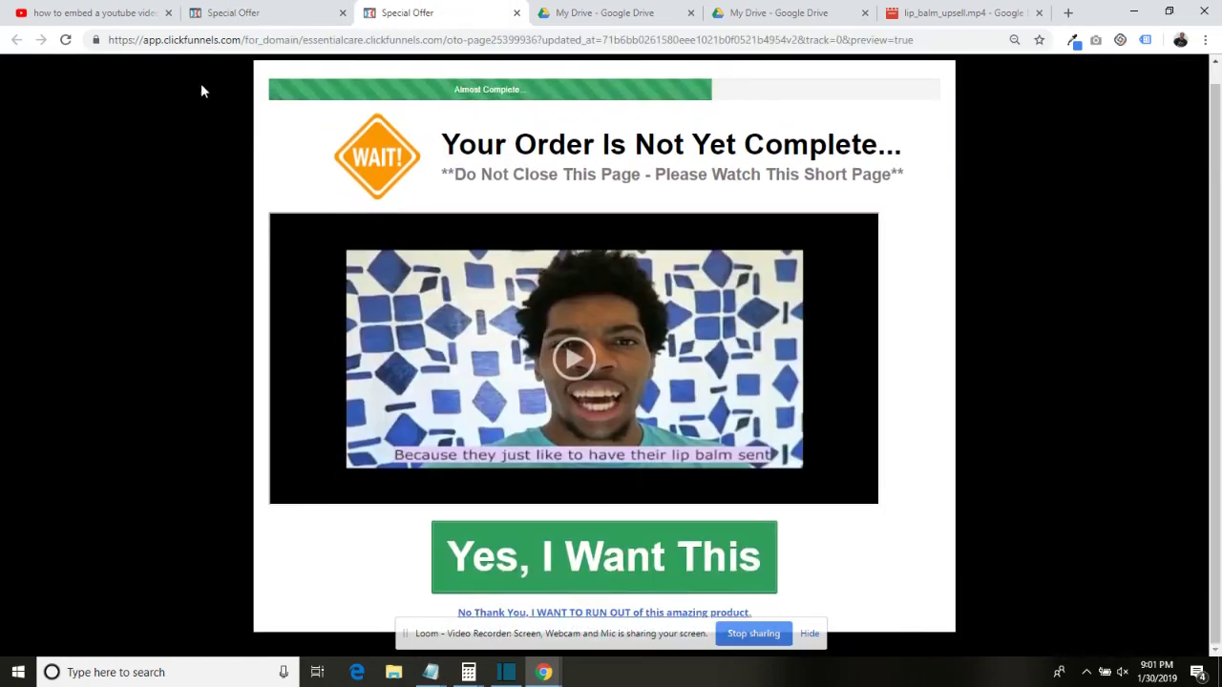
{"action": "left_click", "coordinate": [66, 41]}
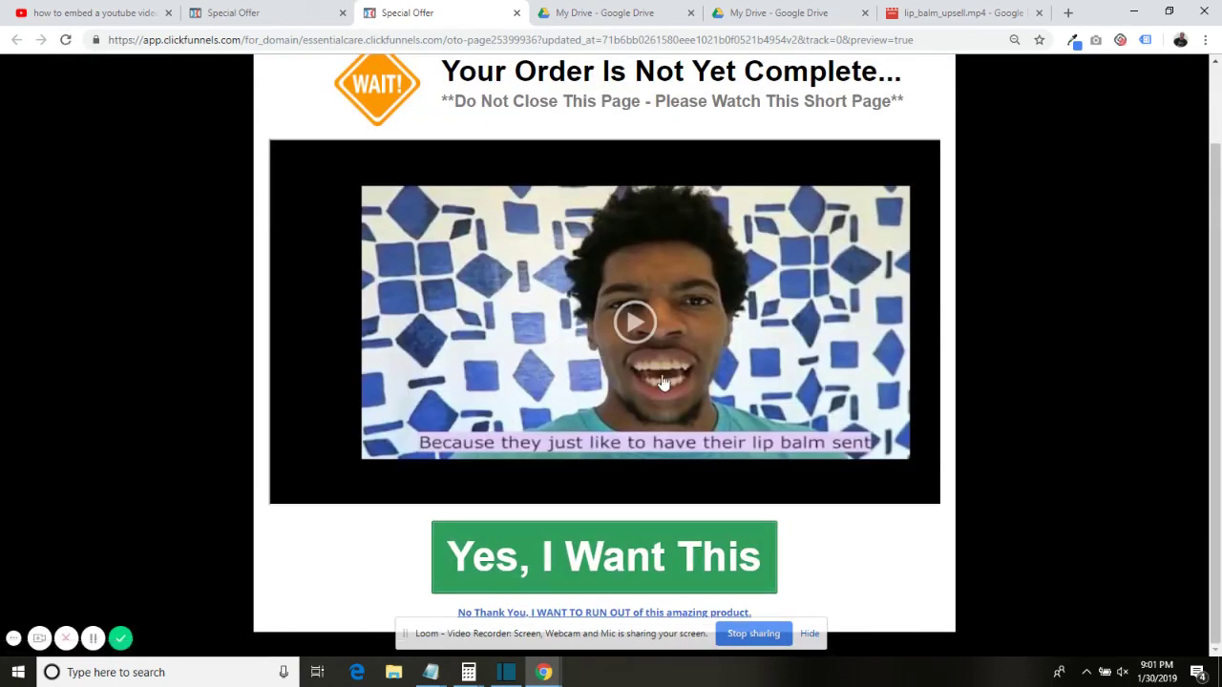
- Play the embedded video in the preview, pause it and skip close to its end to check for related videos
{"action": "left_click", "coordinate": [661, 380]}
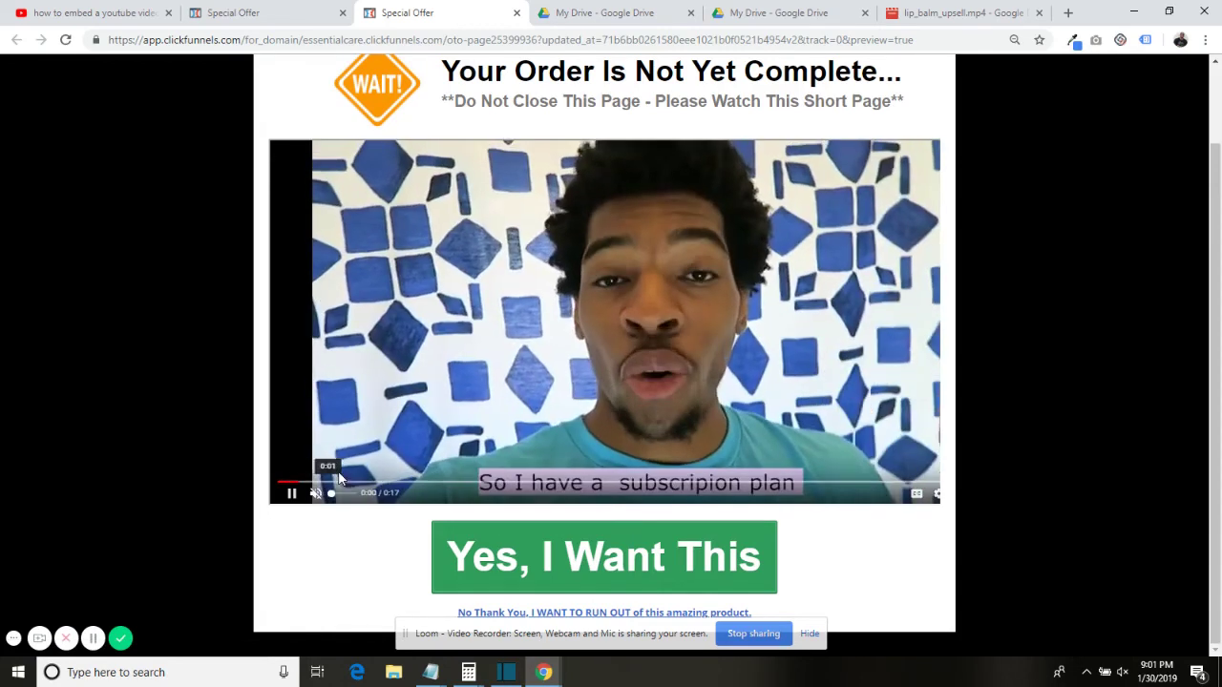
{"action": "left_click", "coordinate": [293, 493]}
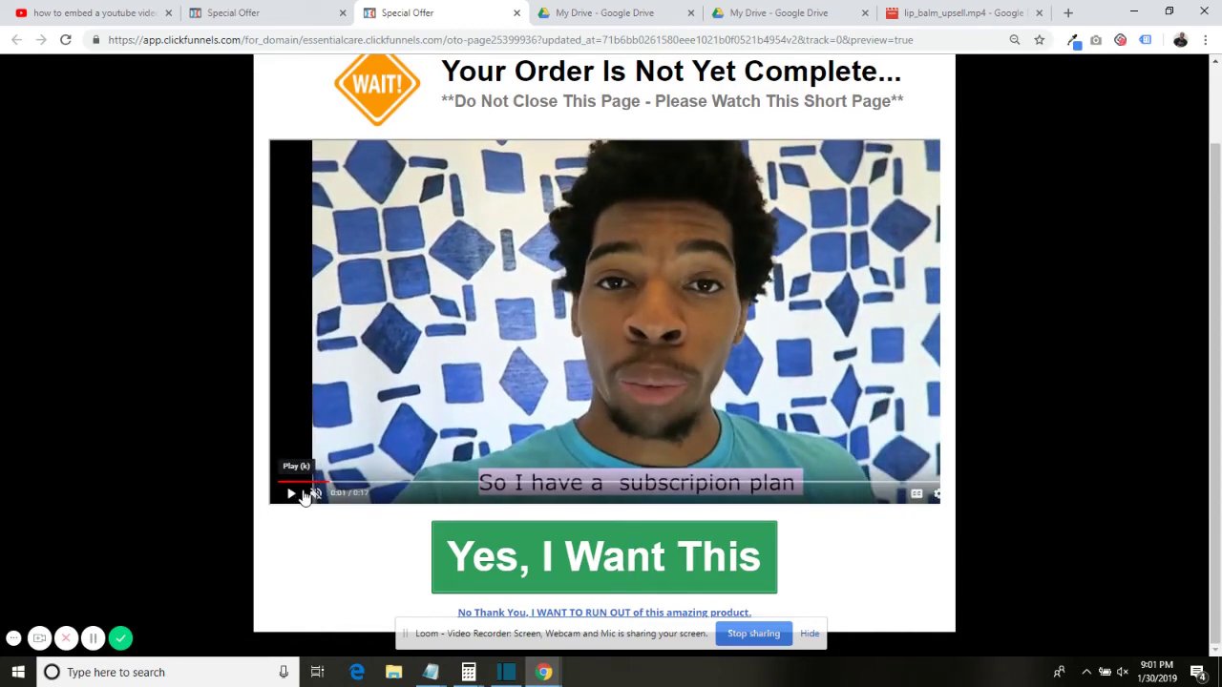
{"action": "left_click", "coordinate": [926, 482]}
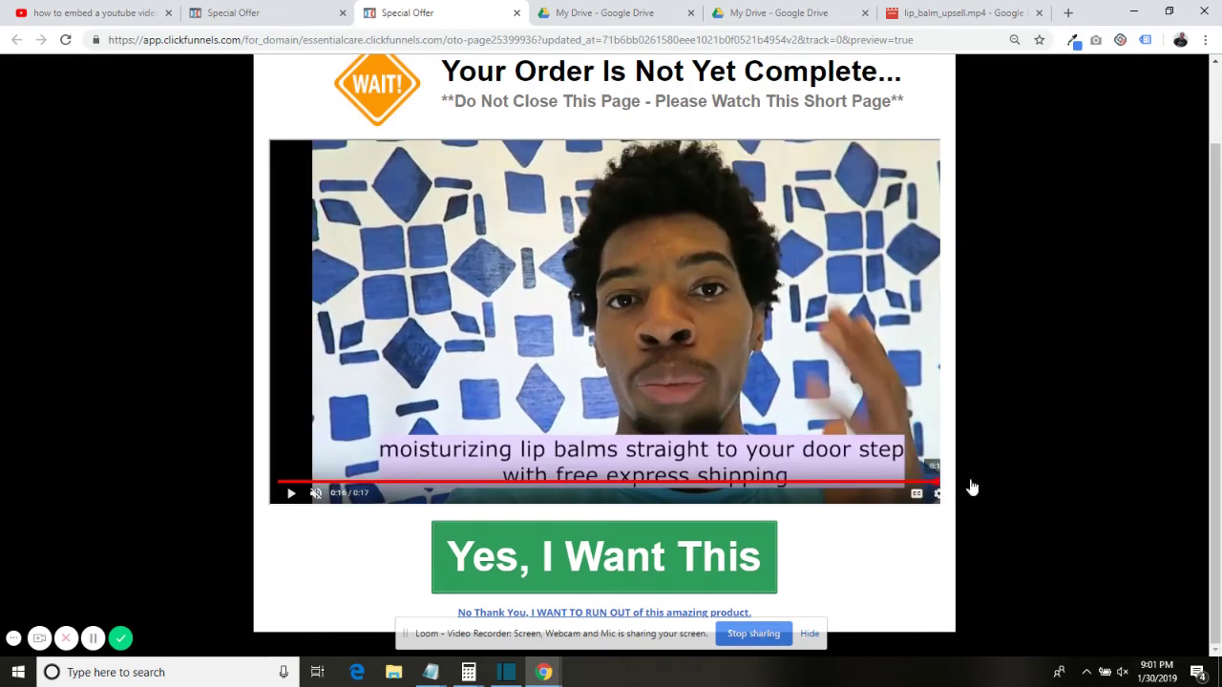